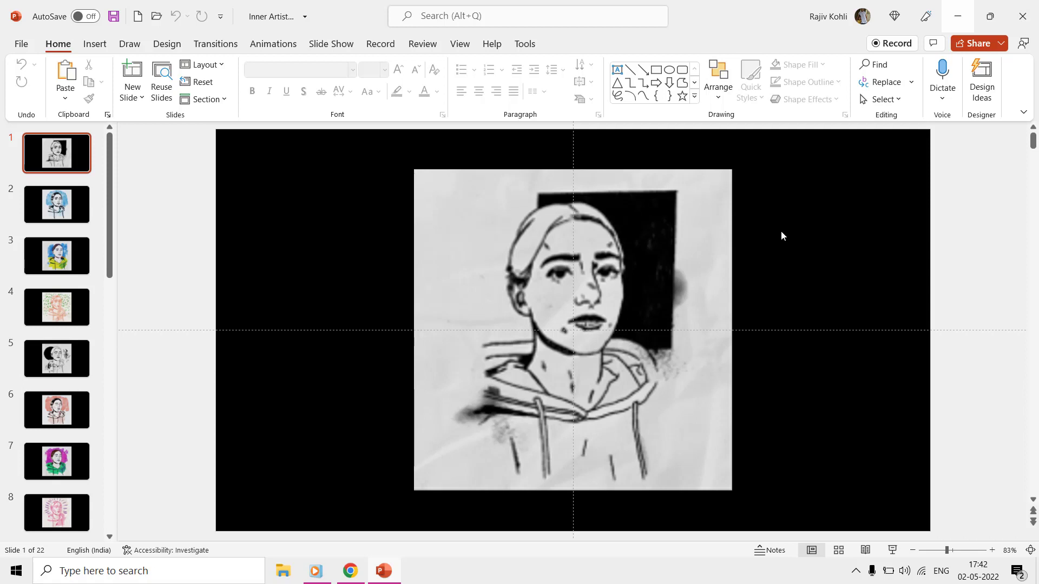
- Preview the portrait slides in turn, return to slide 1, and bring up the Dribbble shot in Chrome
{"action": "left_click", "coordinate": [53, 210]}
{"action": "left_click", "coordinate": [47, 258]}
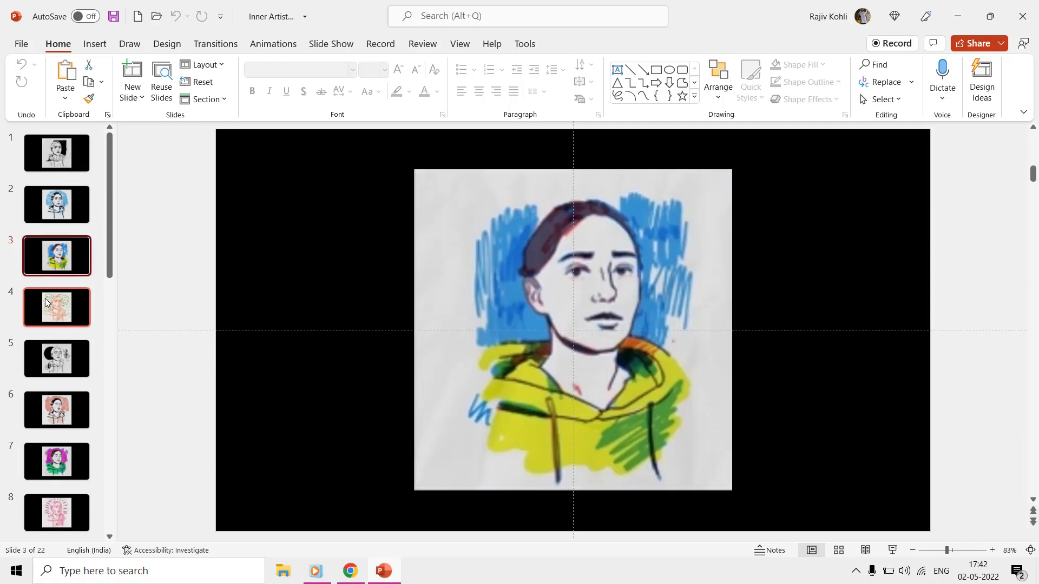
{"action": "left_click", "coordinate": [47, 303]}
{"action": "left_click", "coordinate": [49, 359]}
{"action": "key", "text": "Down"}
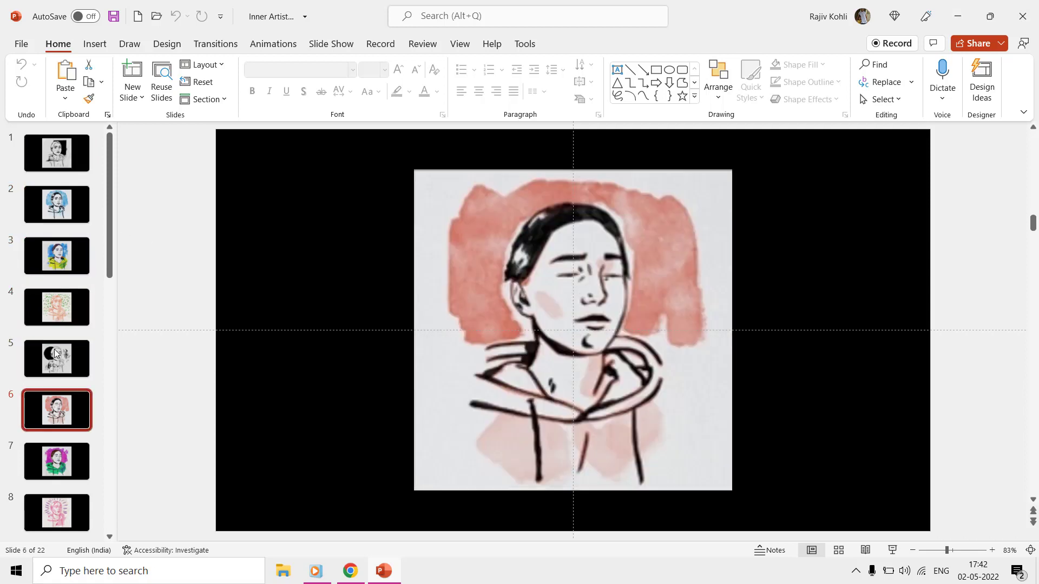
{"action": "left_click", "coordinate": [63, 154]}
{"action": "left_click", "coordinate": [361, 575]}
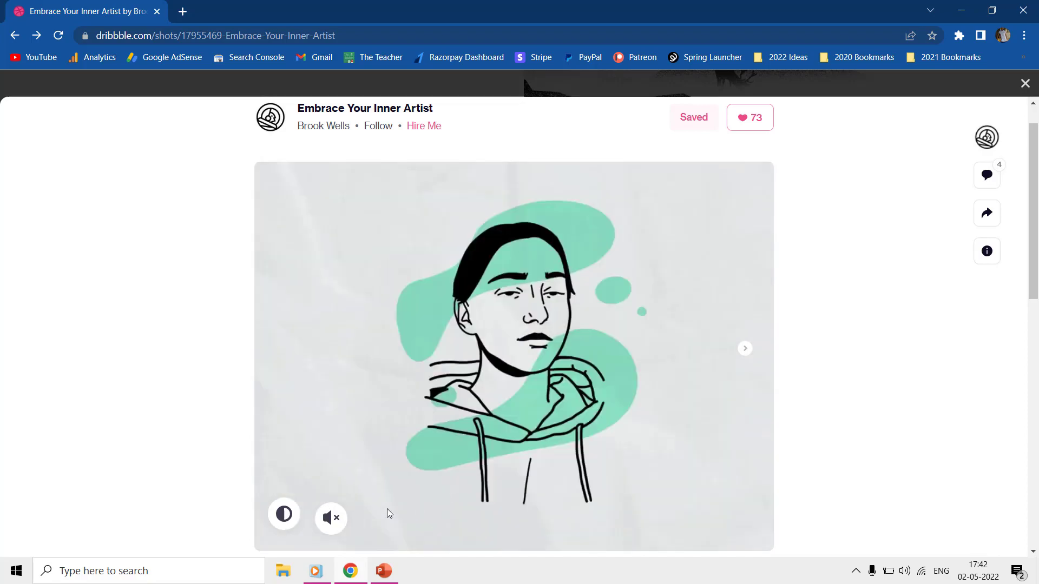
{"action": "scroll", "coordinate": [387, 509], "scroll_direction": "down", "scroll_amount": 1}
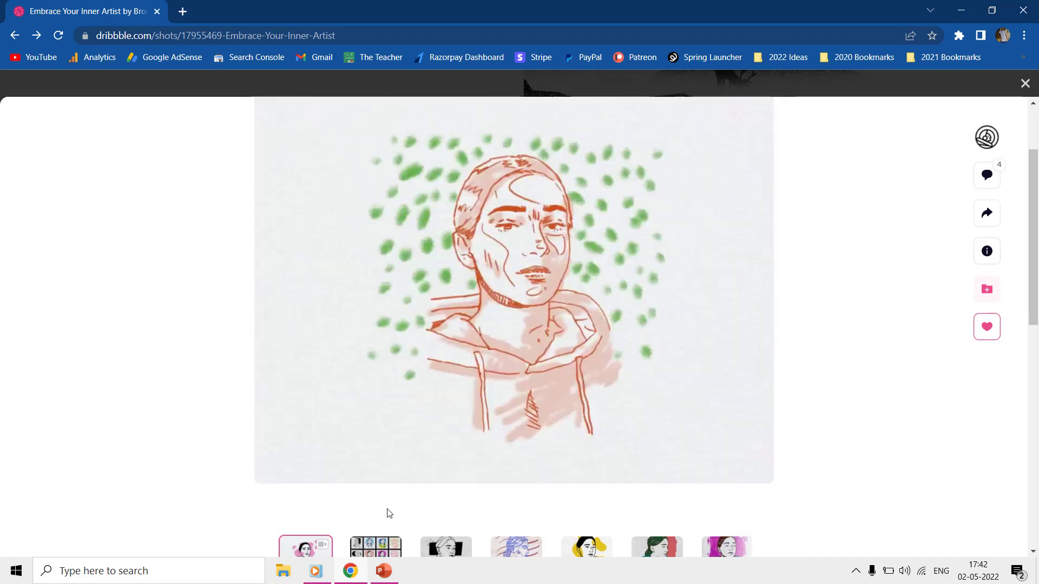
{"action": "scroll", "coordinate": [381, 512], "scroll_direction": "down", "scroll_amount": 1}
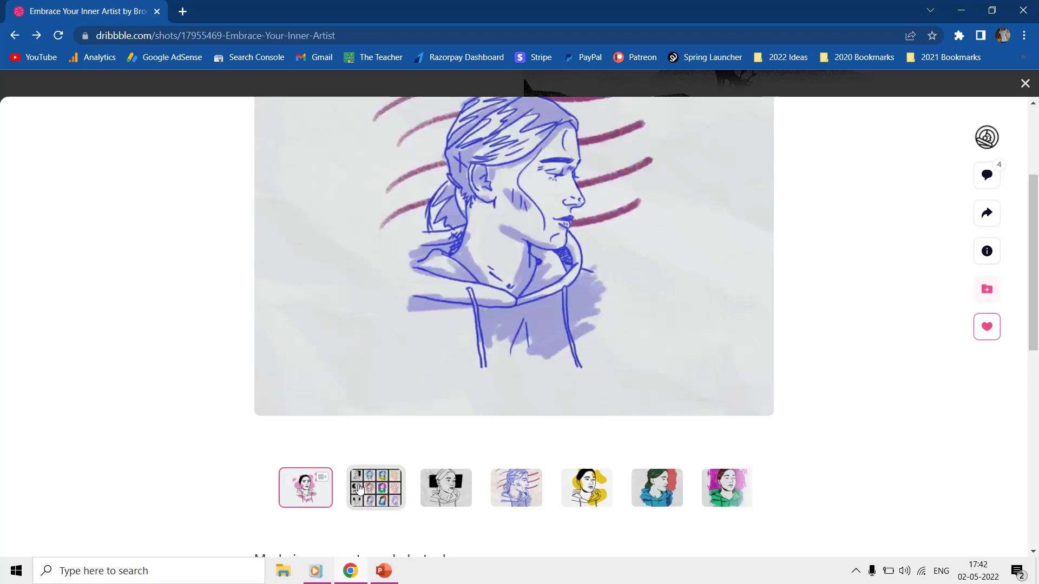
- Step through each portrait variation in the Dribbble shot, then return to the twelve-portrait grid image
{"action": "left_click", "coordinate": [357, 486]}
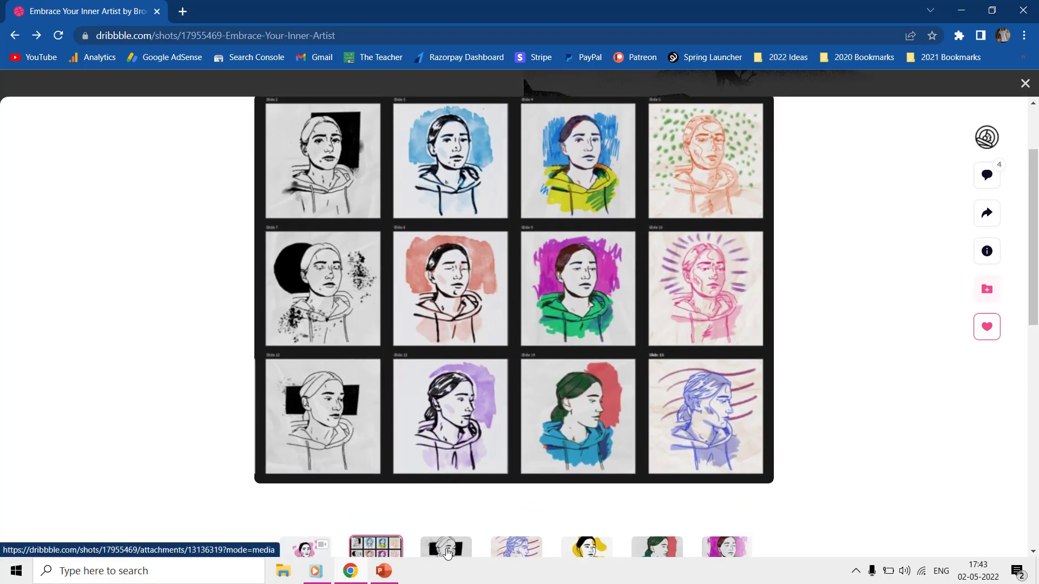
{"action": "left_click", "coordinate": [445, 547]}
{"action": "left_click", "coordinate": [516, 546]}
{"action": "left_click", "coordinate": [587, 546]}
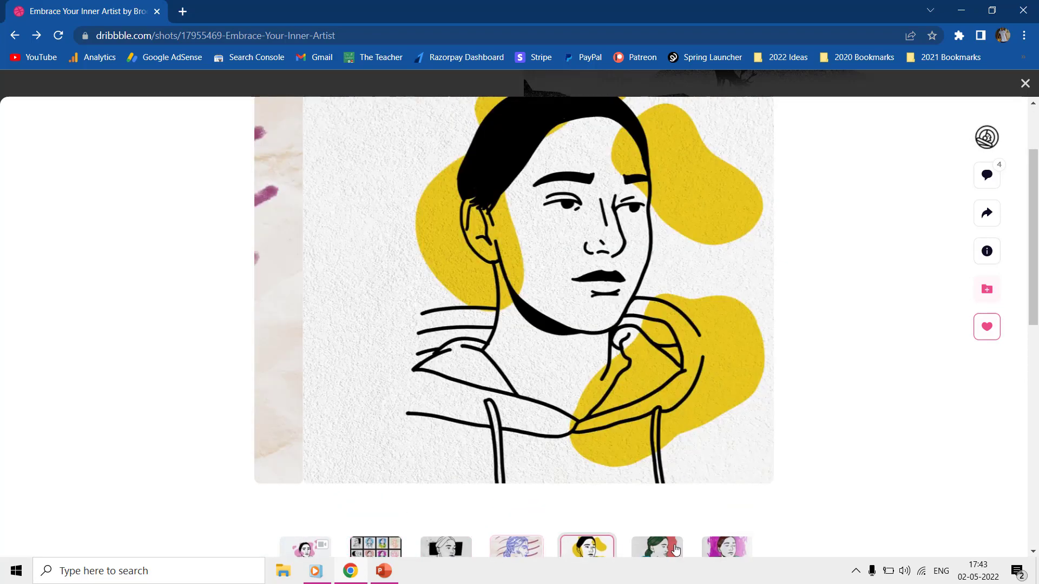
{"action": "left_click", "coordinate": [656, 546]}
{"action": "left_click", "coordinate": [726, 546]}
{"action": "left_click", "coordinate": [722, 546]}
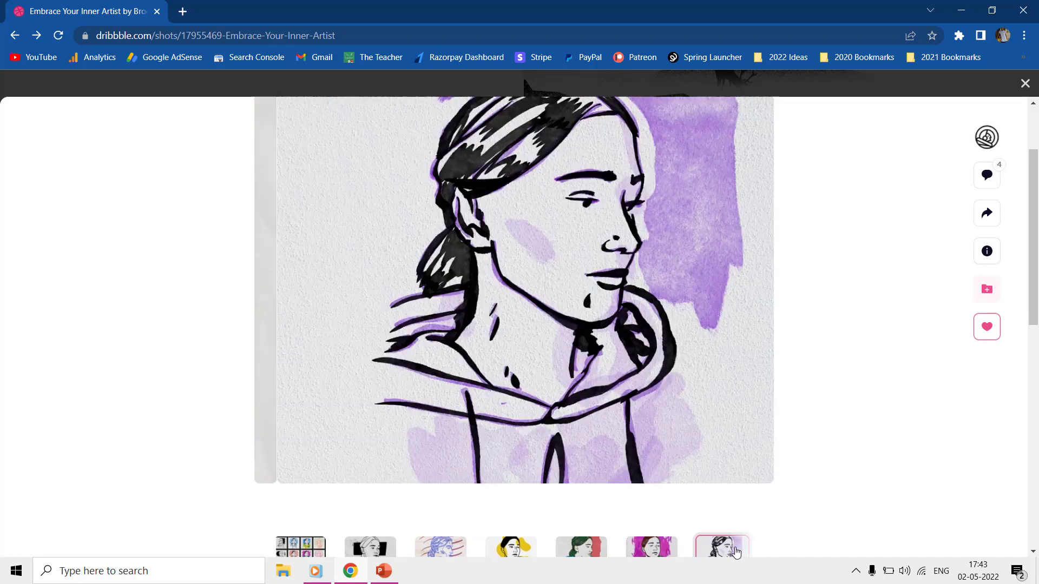
{"action": "left_click", "coordinate": [295, 549]}
{"action": "scroll", "coordinate": [296, 549], "scroll_direction": "up", "scroll_amount": 3}
{"action": "mouse_move", "coordinate": [514, 379]}
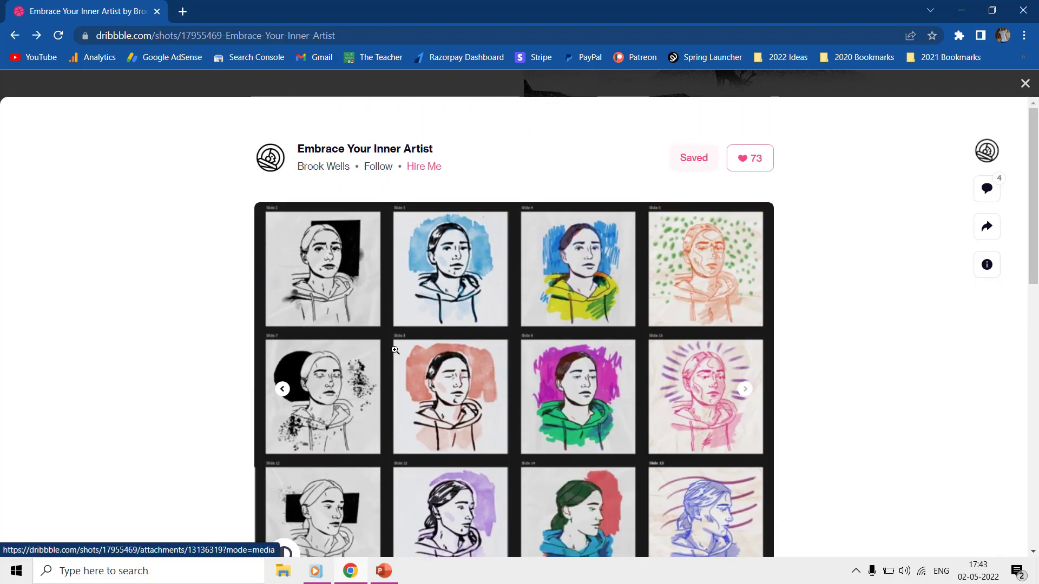
{"action": "scroll", "coordinate": [1036, 192], "scroll_direction": "down", "scroll_amount": 1}
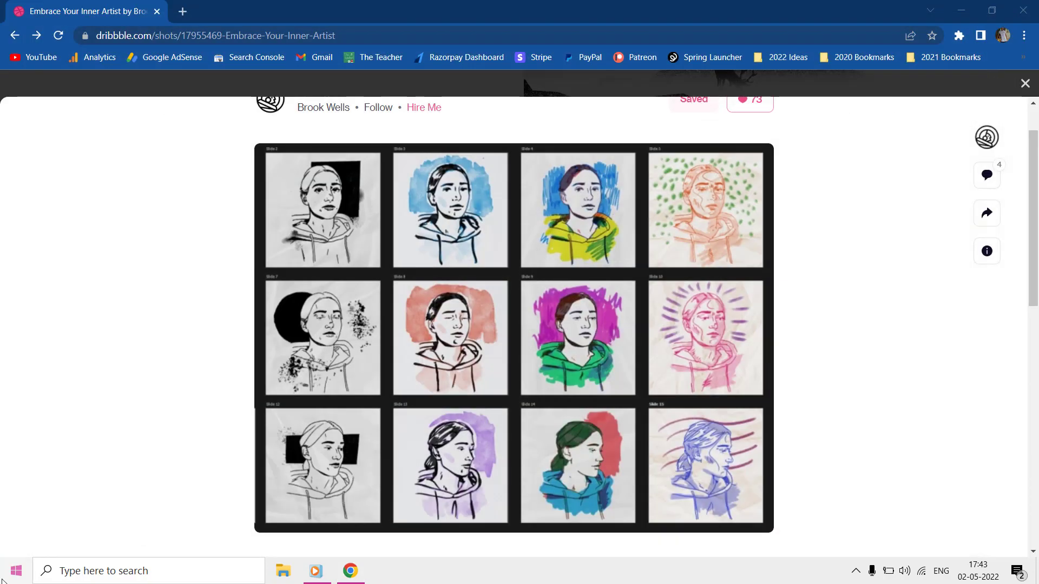
- Launch PowerPoint from Start and begin a new Blank Presentation
{"action": "left_click", "coordinate": [9, 575]}
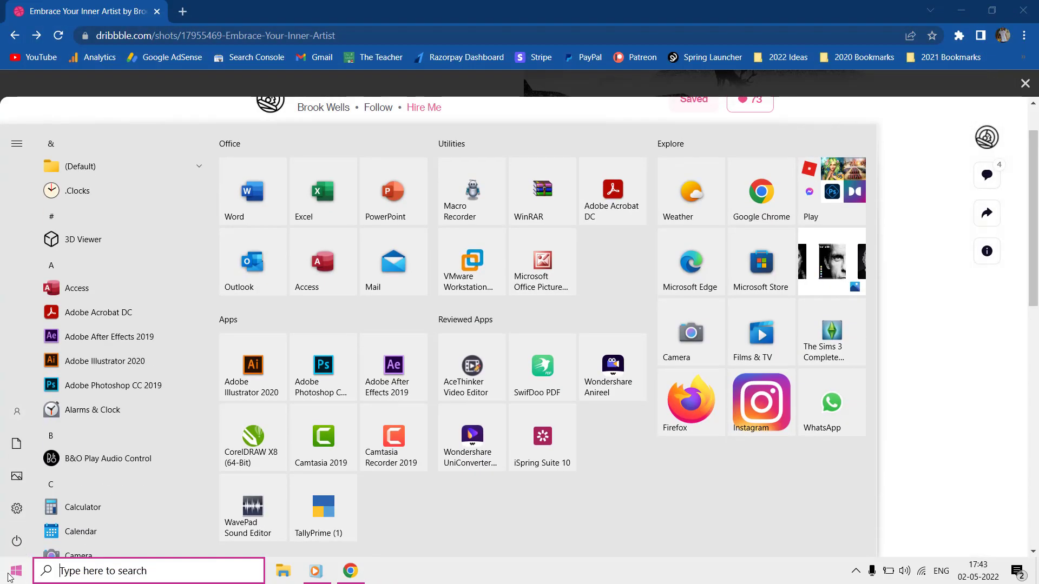
{"action": "left_click", "coordinate": [399, 190]}
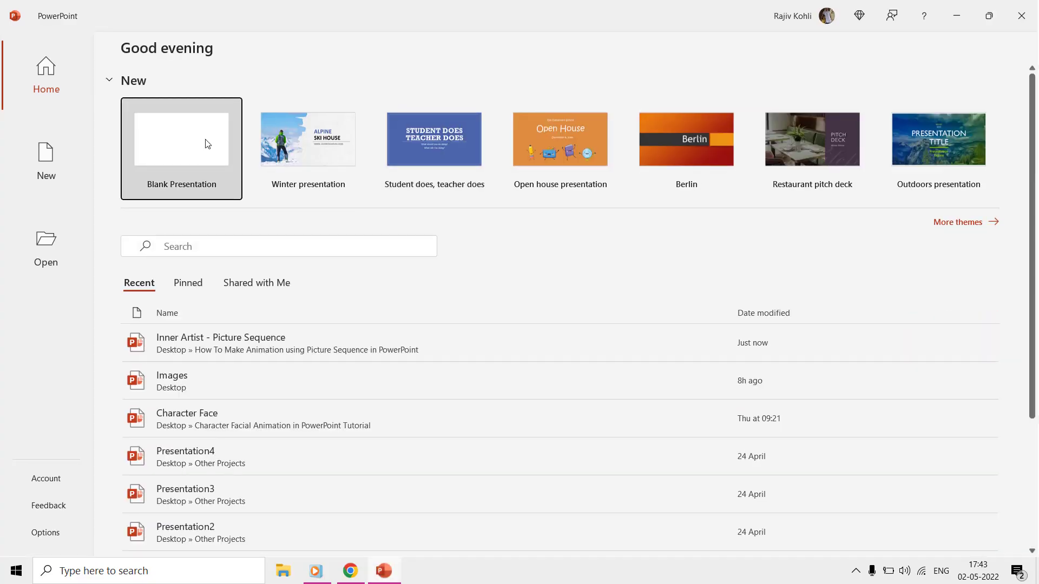
{"action": "left_click", "coordinate": [206, 144]}
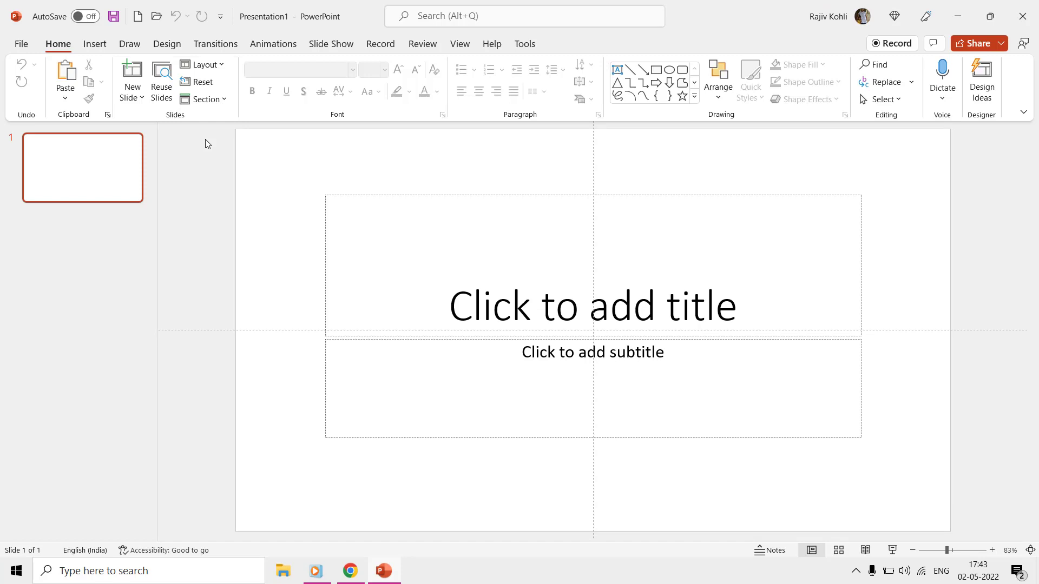
- Give the slide the Blank layout, hide the dotted guides, and return to the Dribbble shot
{"action": "left_click", "coordinate": [210, 69]}
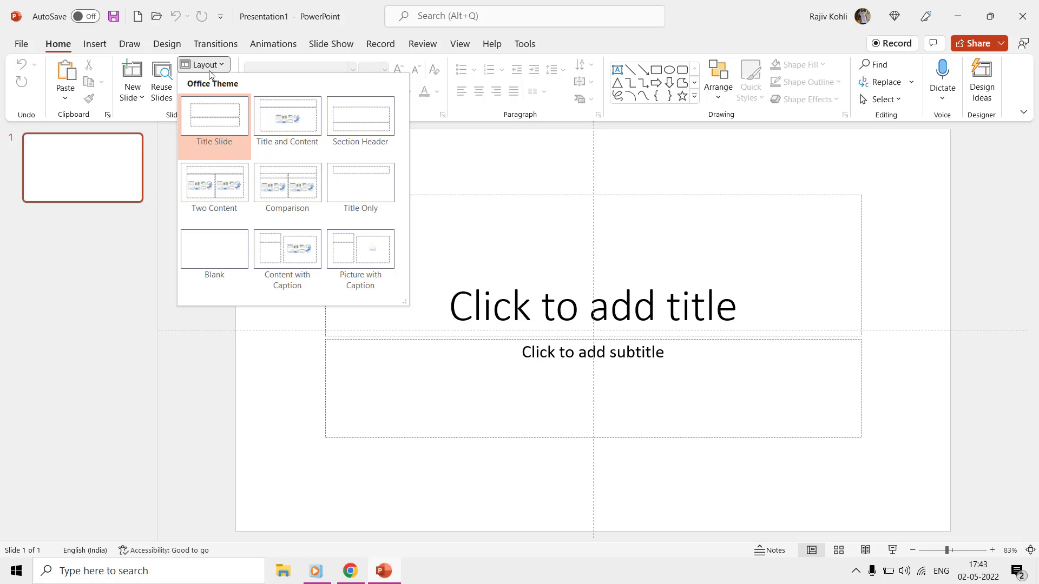
{"action": "left_click", "coordinate": [213, 251]}
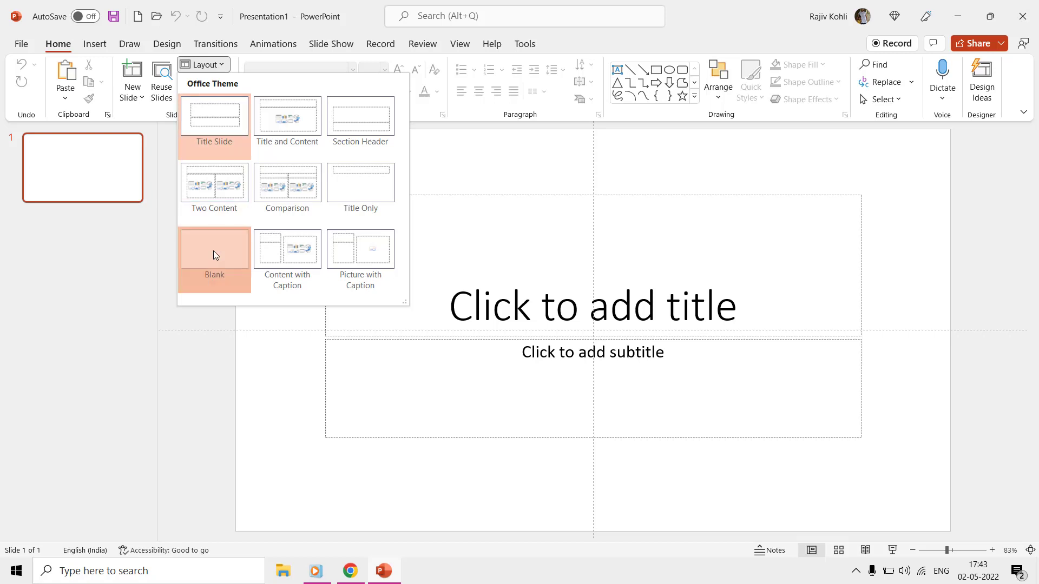
{"action": "left_click", "coordinate": [459, 45]}
{"action": "left_click", "coordinate": [300, 99]}
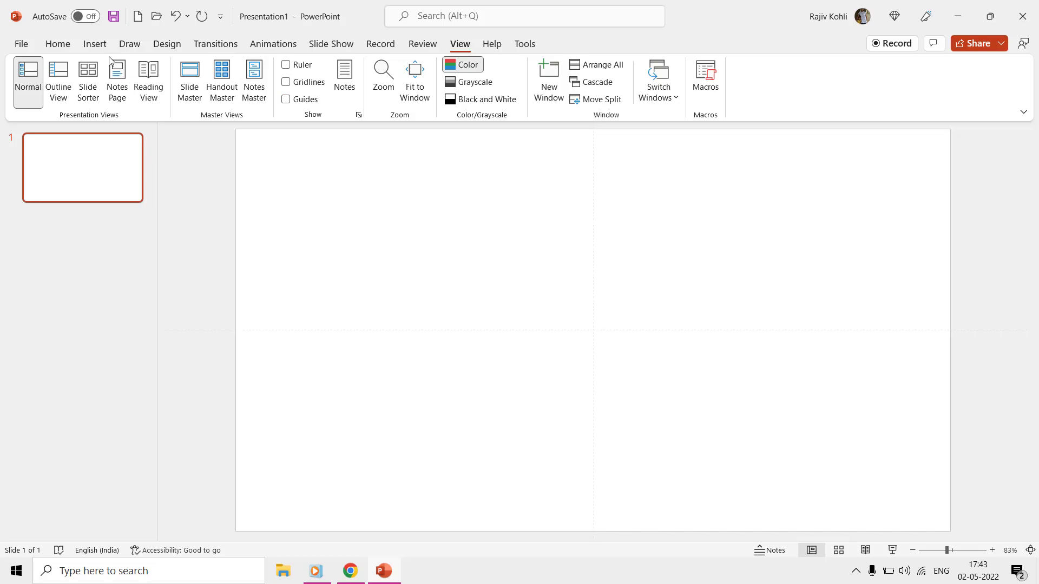
{"action": "left_click", "coordinate": [58, 44]}
{"action": "left_click", "coordinate": [350, 571]}
- Copy the grid image, paste it onto the slide, then undo the paste
{"action": "right_click", "coordinate": [403, 301]}
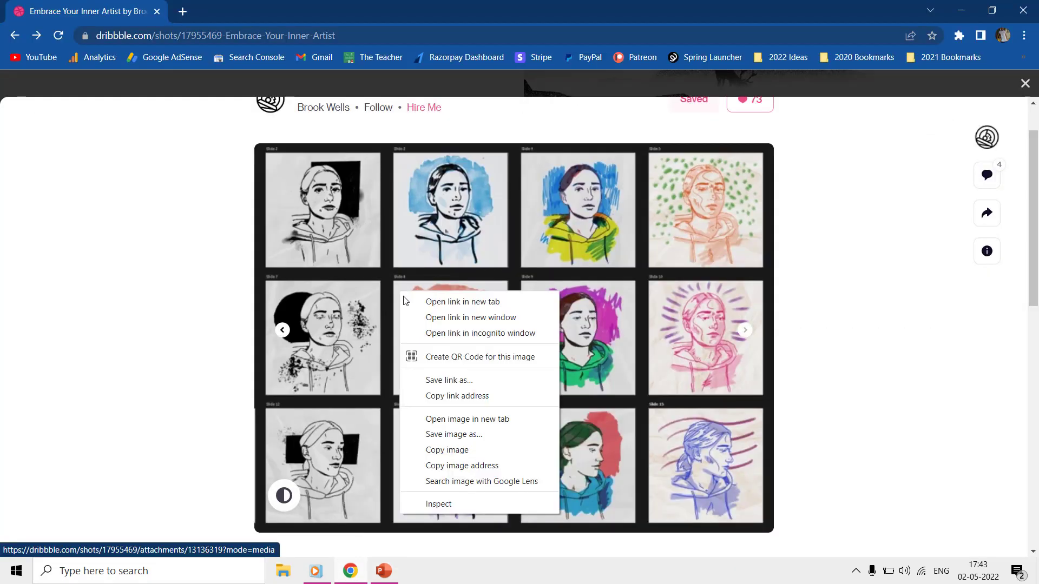
{"action": "left_click", "coordinate": [450, 449]}
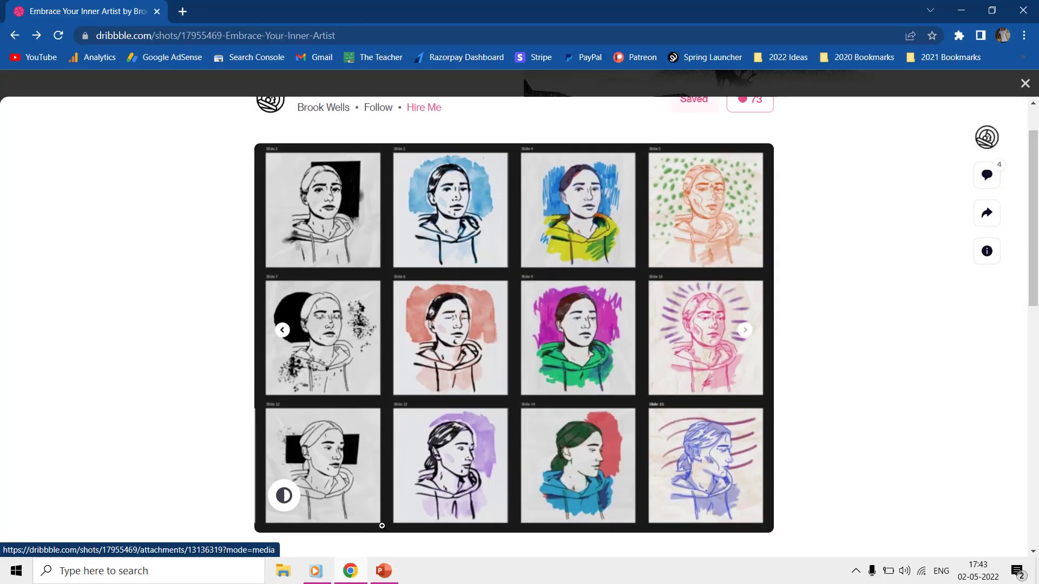
{"action": "key", "text": "alt+Tab"}
{"action": "left_click", "coordinate": [65, 71]}
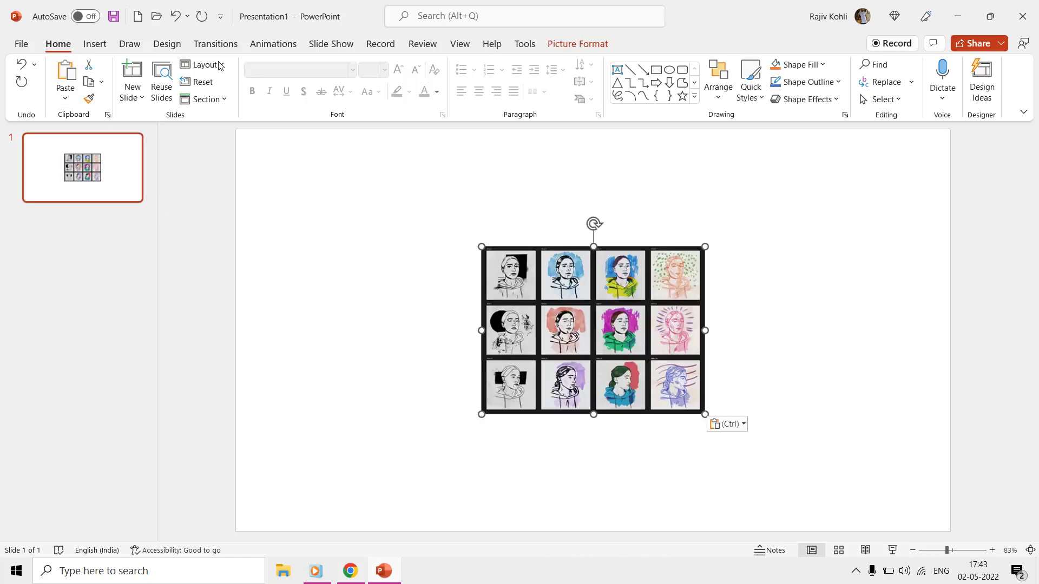
{"action": "left_click", "coordinate": [174, 16]}
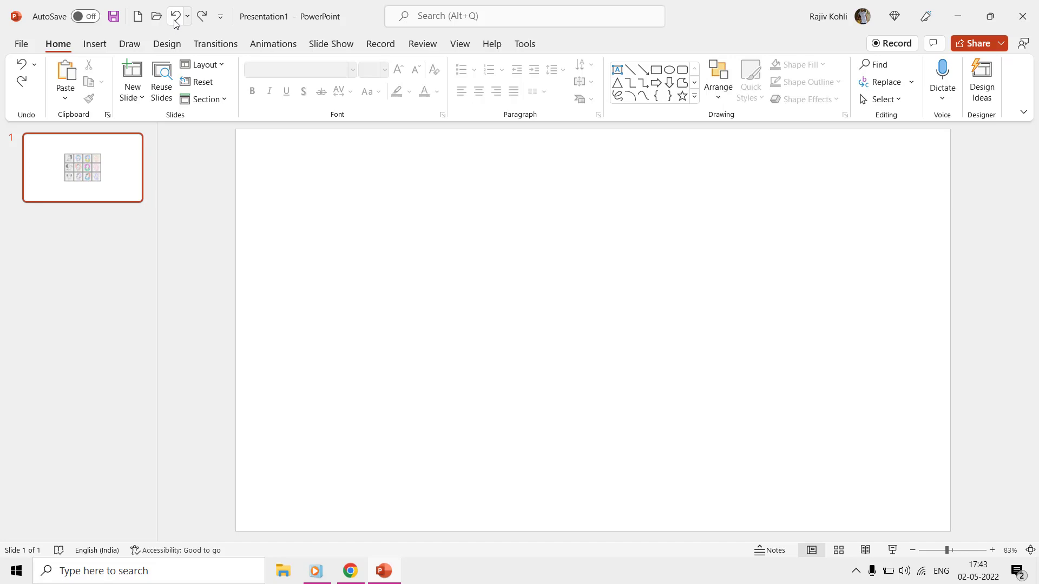
- Back on Dribbble, save the grid image to the Desktop as a WEBP file
{"action": "left_click", "coordinate": [351, 572]}
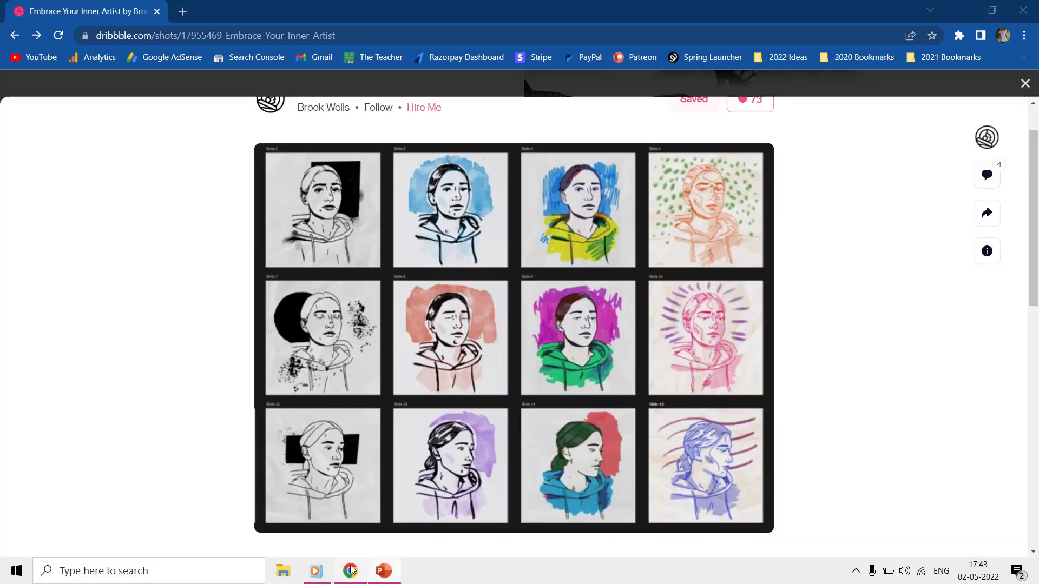
{"action": "right_click", "coordinate": [426, 285]}
{"action": "left_click", "coordinate": [480, 429]}
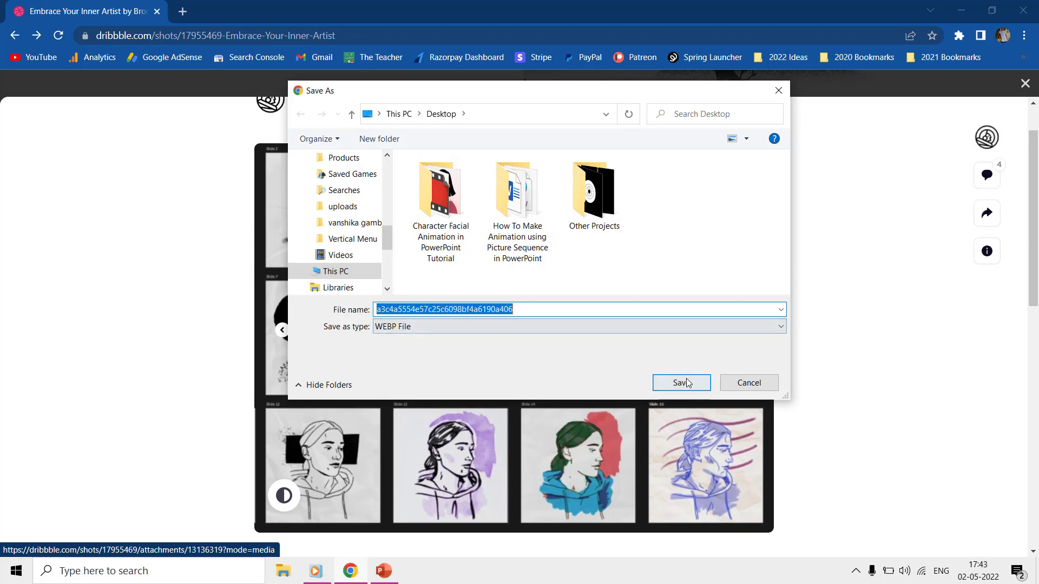
{"action": "left_click", "coordinate": [688, 382]}
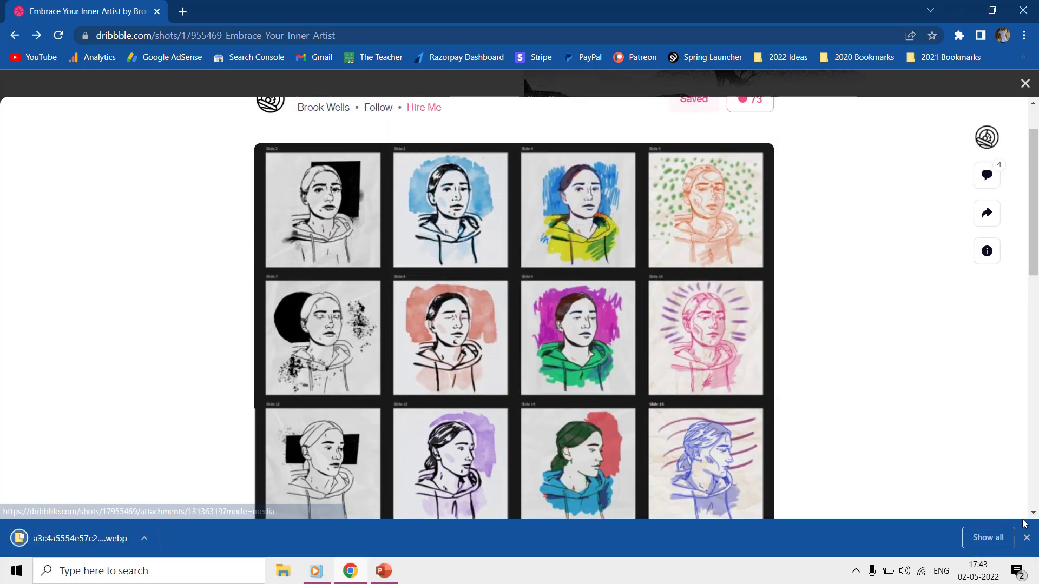
- Insert the saved a3c4... grid image from the Desktop onto slide 1 via Pictures > This Device
{"action": "left_click", "coordinate": [384, 571]}
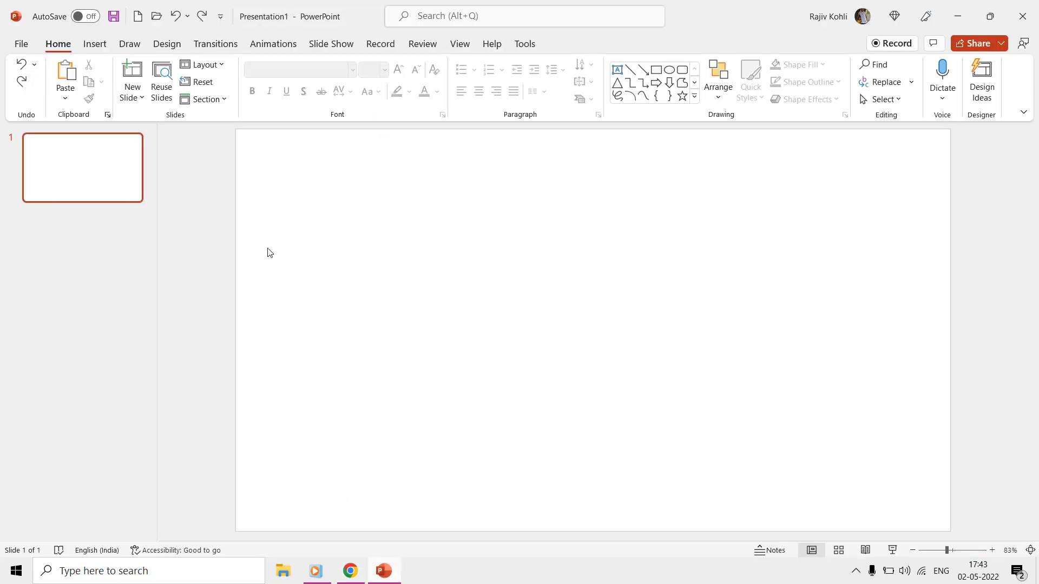
{"action": "left_click", "coordinate": [87, 51]}
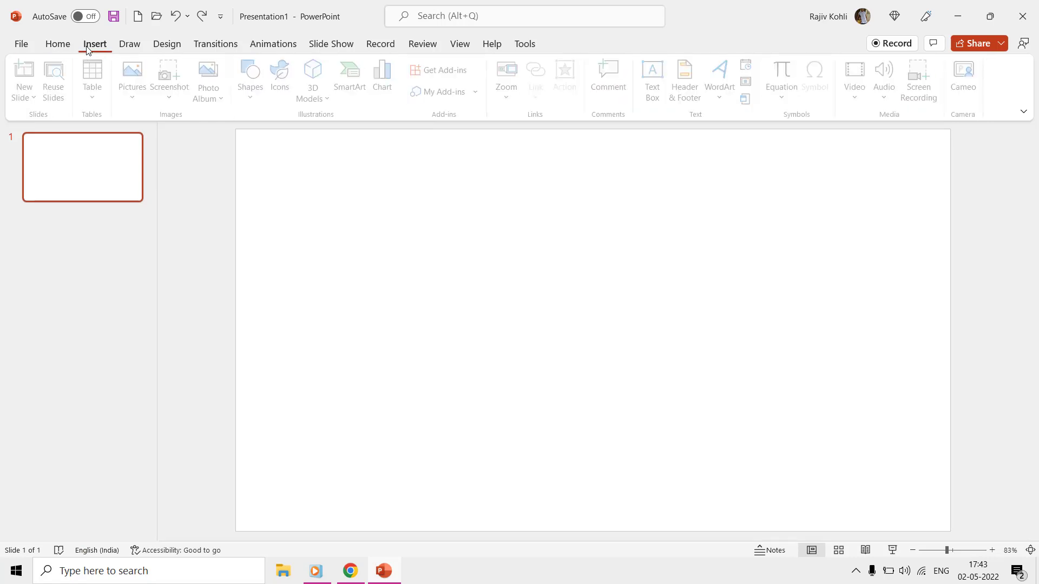
{"action": "left_click", "coordinate": [130, 89]}
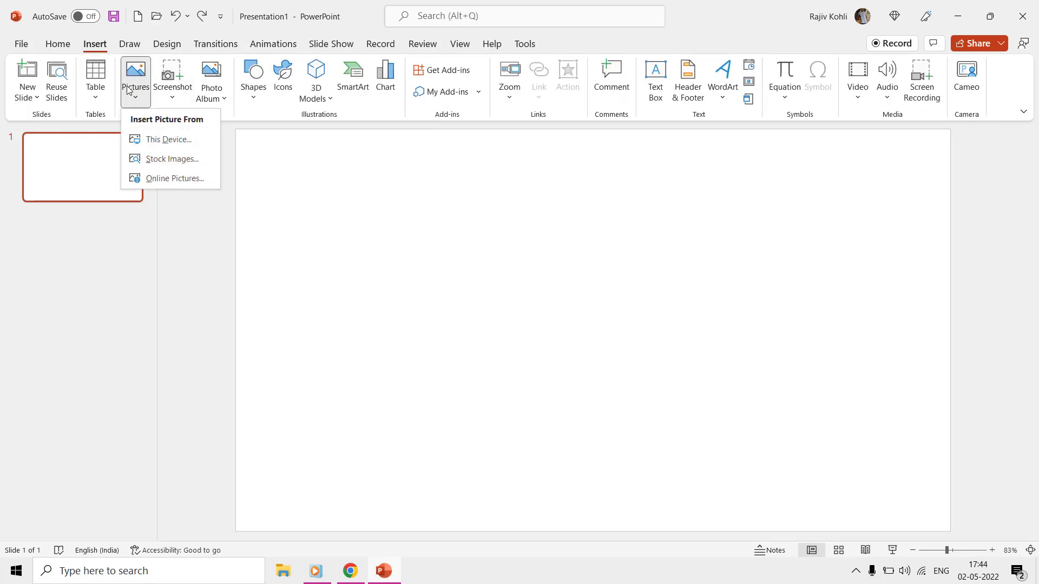
{"action": "left_click", "coordinate": [148, 139]}
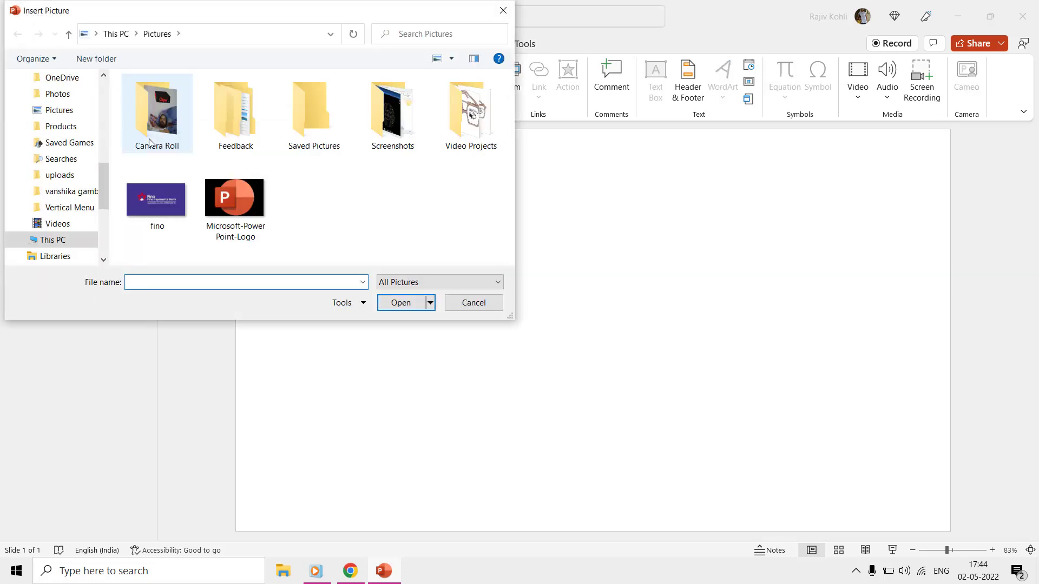
{"action": "scroll", "coordinate": [95, 94], "scroll_direction": "up", "scroll_amount": 4}
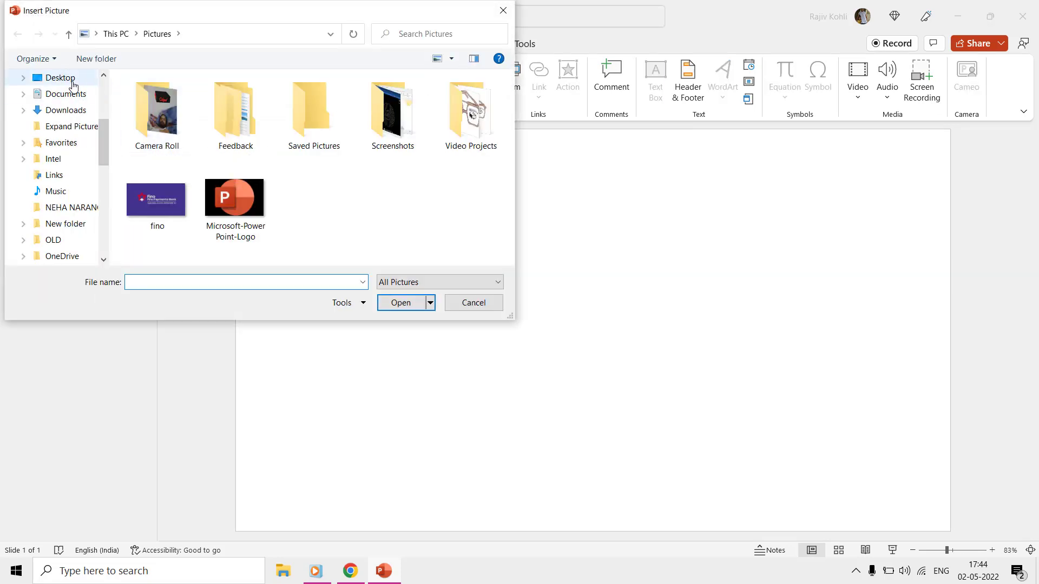
{"action": "left_click", "coordinate": [73, 86]}
{"action": "left_click", "coordinate": [398, 124]}
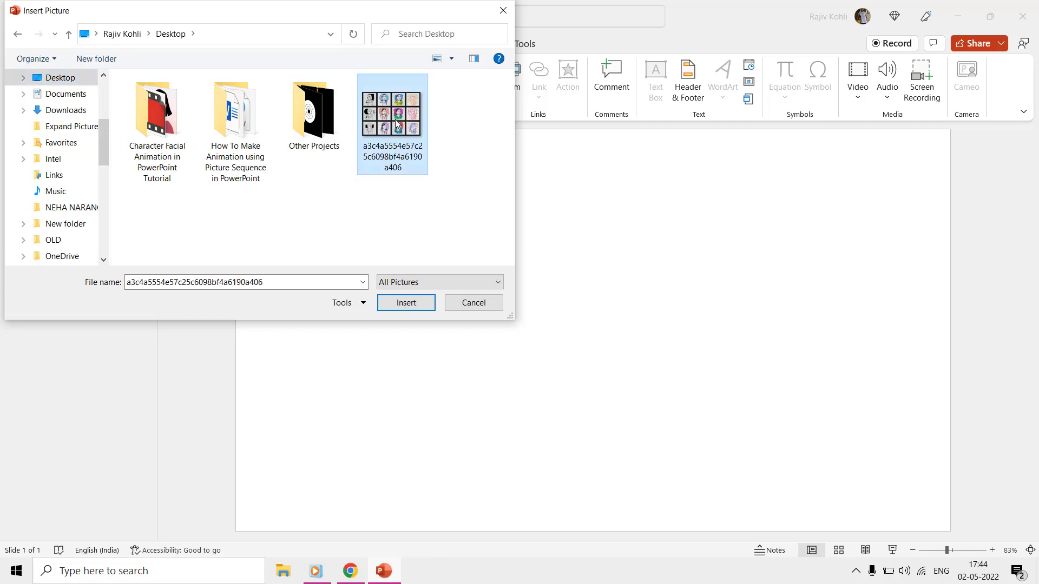
{"action": "left_click", "coordinate": [409, 304]}
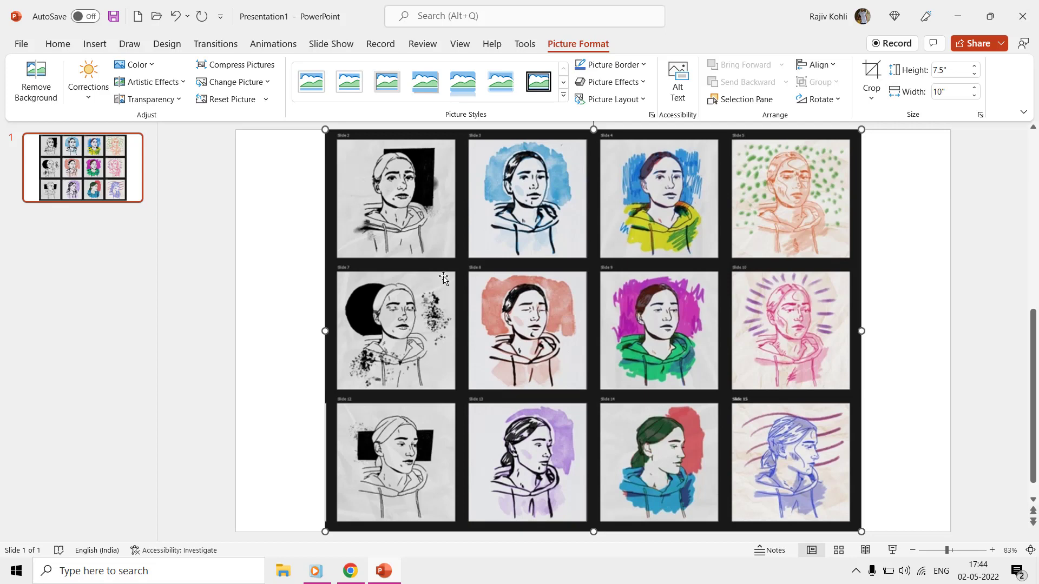
- Crop the picture down to just the top-left black-and-white portrait, about 2.15 by 2.13 inches
{"action": "left_click", "coordinate": [871, 75]}
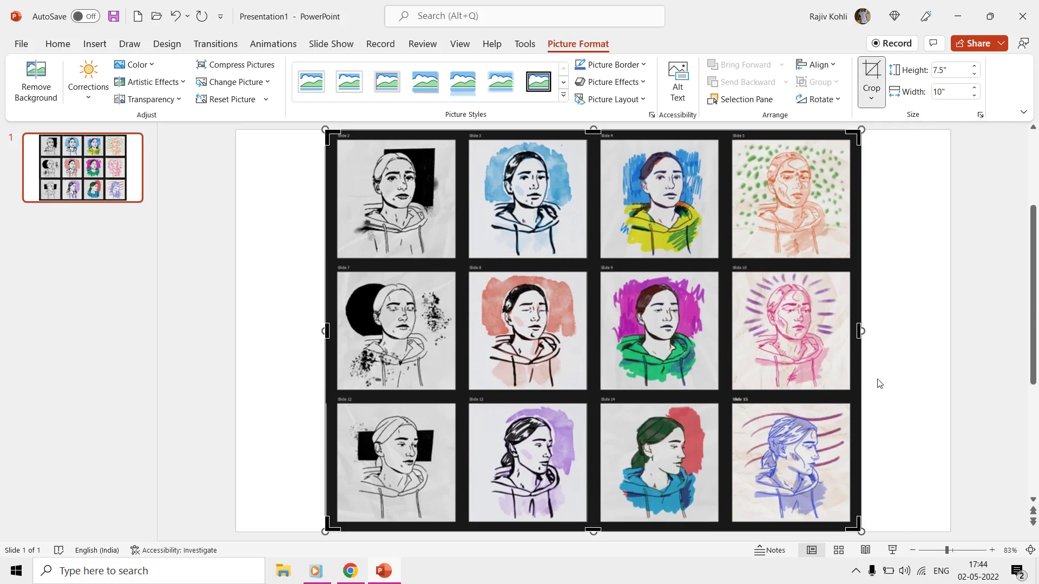
{"action": "left_click_drag", "start_coordinate": [855, 524], "coordinate": [452, 254]}
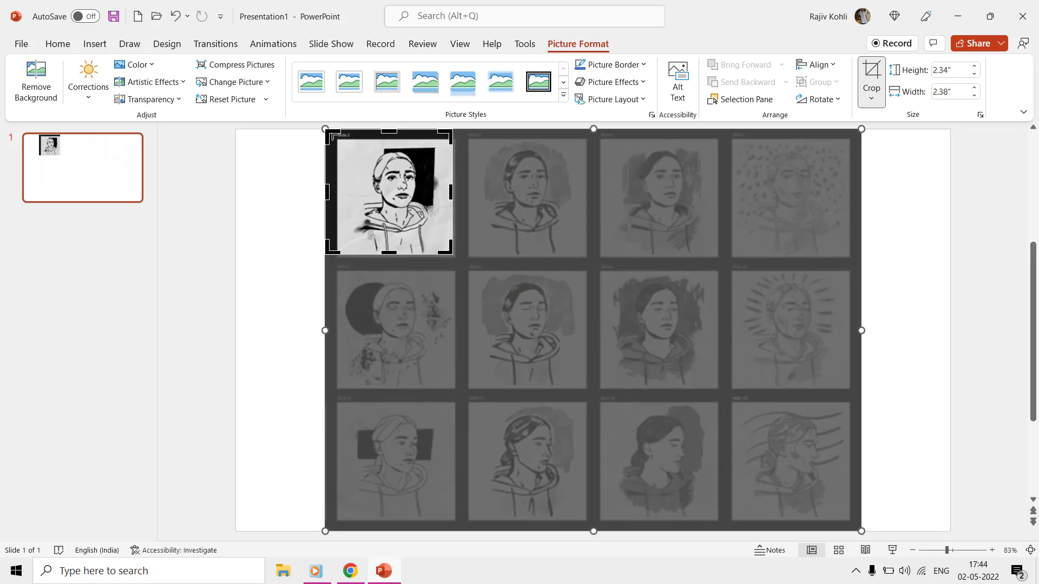
{"action": "left_click_drag", "start_coordinate": [333, 135], "coordinate": [337, 140]}
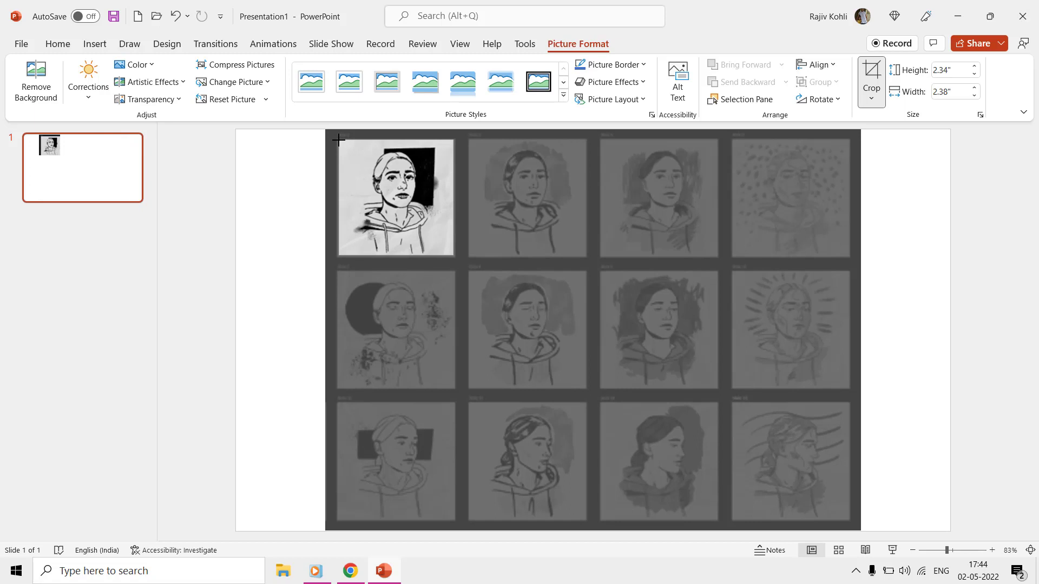
{"action": "left_click_drag", "start_coordinate": [337, 139], "coordinate": [338, 141]}
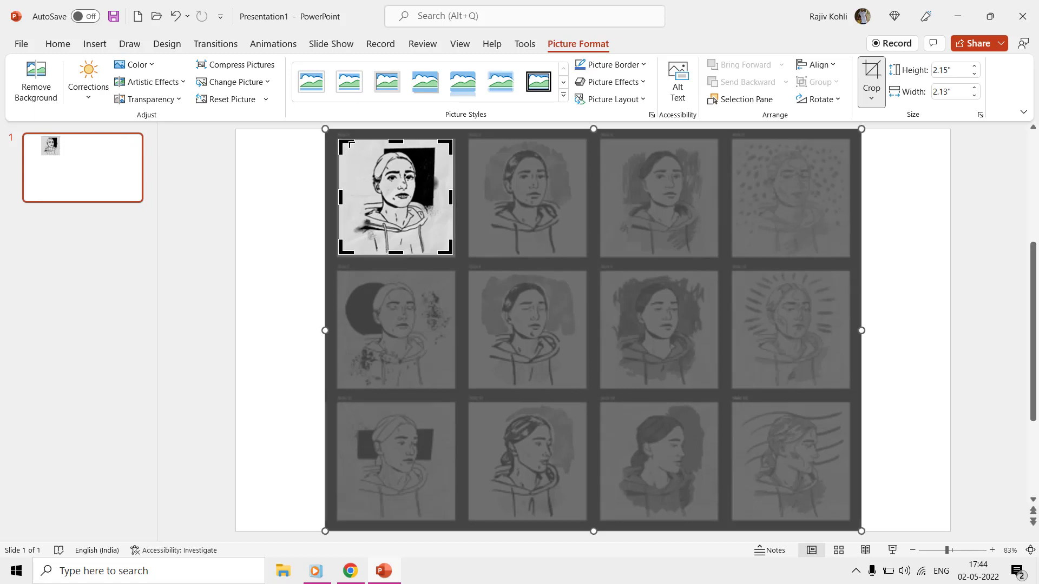
{"action": "left_click", "coordinate": [945, 210]}
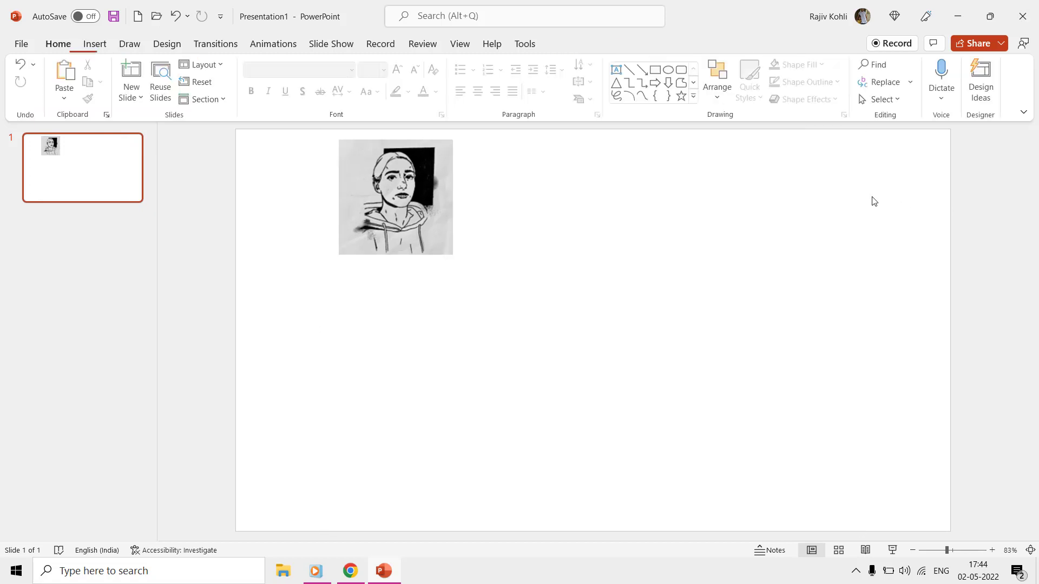
{"action": "left_click", "coordinate": [434, 171]}
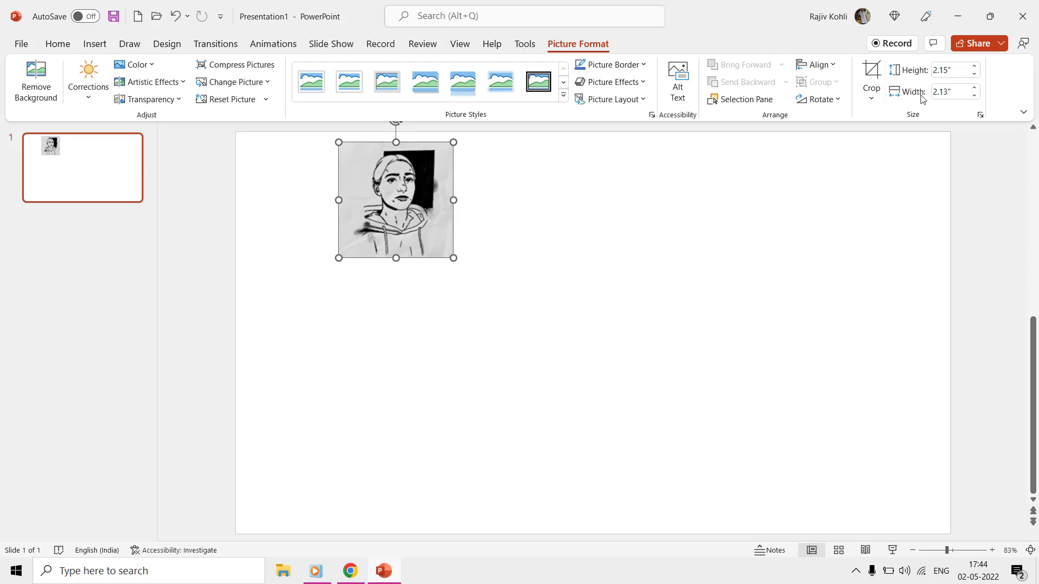
- Set the portrait's height to 6 inches, leaving the width at about 5.94 inches
{"action": "left_click", "coordinate": [954, 69]}
{"action": "type", "text": "6"}
{"action": "key", "text": "Return"}
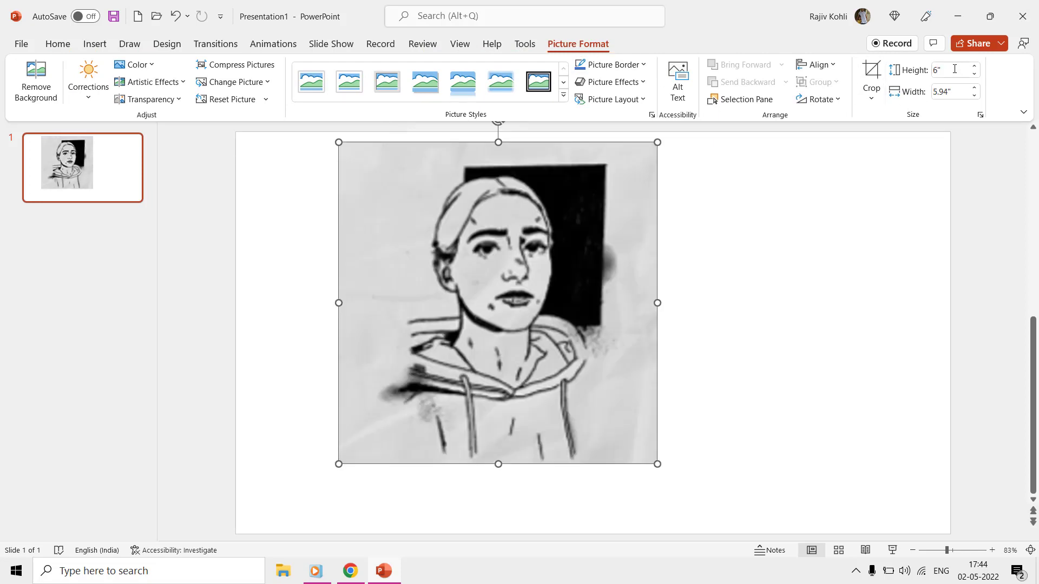
{"action": "left_click", "coordinate": [951, 94]}
{"action": "left_click", "coordinate": [496, 206]}
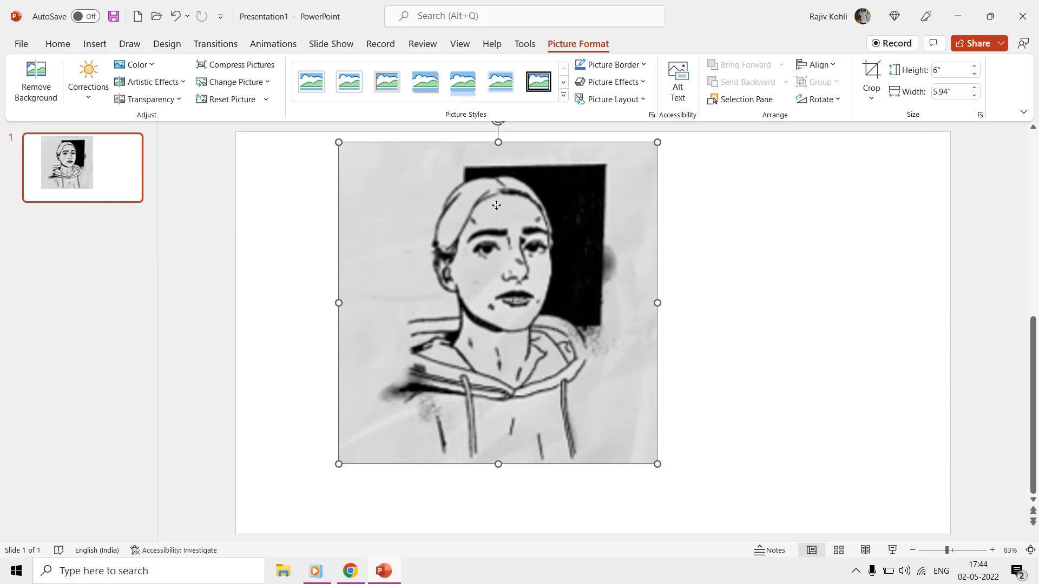
- Centre the portrait on the slide with Align Center and Align Middle
{"action": "left_click", "coordinate": [819, 65]}
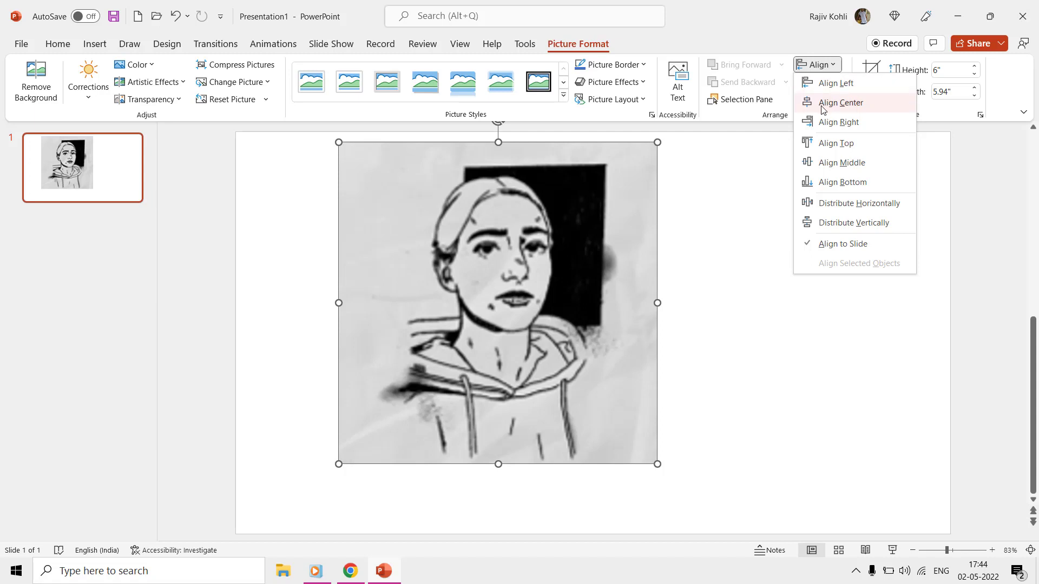
{"action": "left_click", "coordinate": [823, 103]}
{"action": "left_click", "coordinate": [820, 65]}
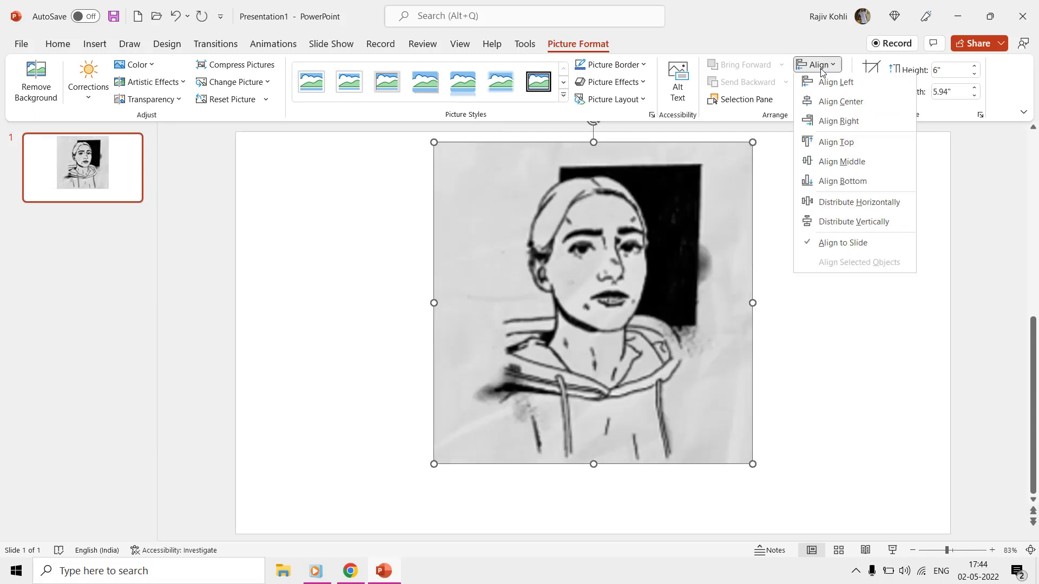
{"action": "left_click", "coordinate": [828, 164]}
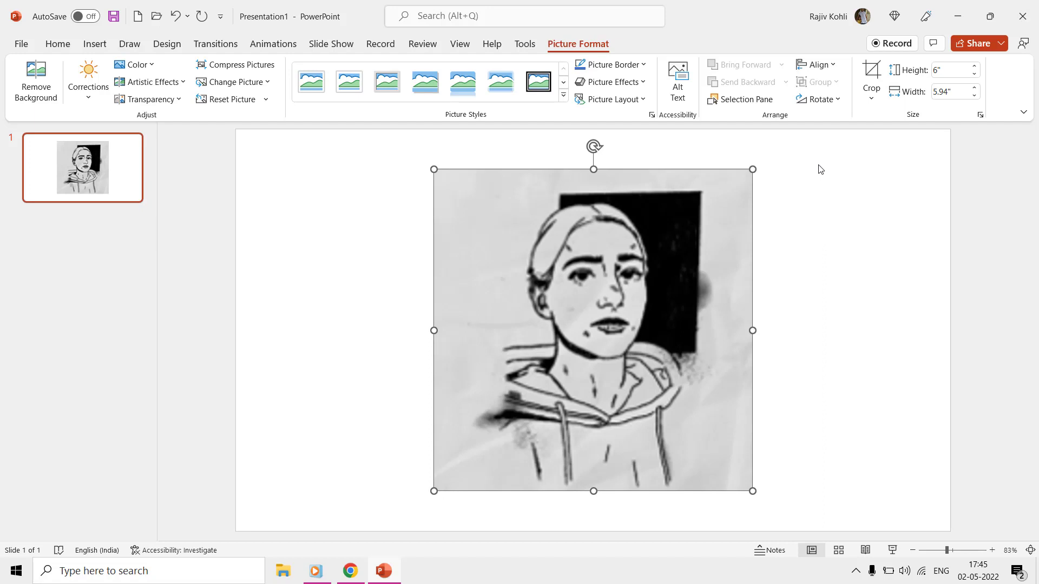
- Duplicate slide 1 and re-crop the copy's picture so it shows the blue watercolour portrait
{"action": "right_click", "coordinate": [92, 169]}
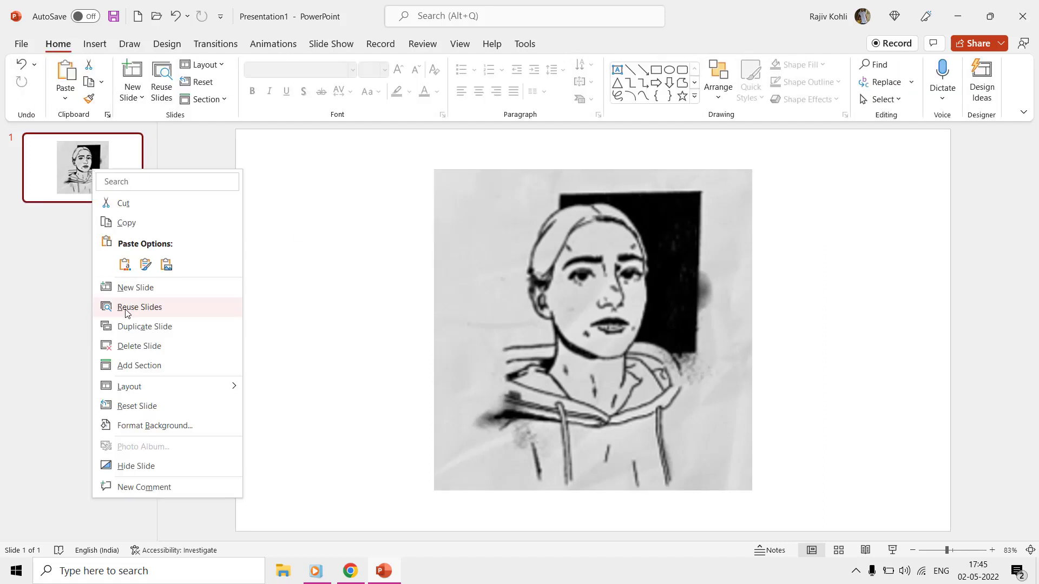
{"action": "left_click", "coordinate": [131, 327]}
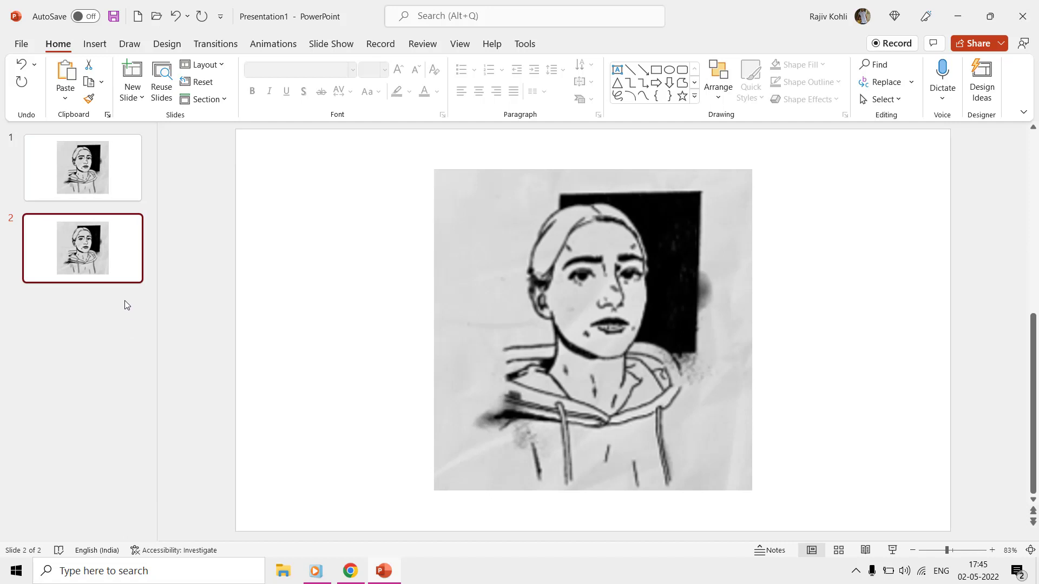
{"action": "left_click", "coordinate": [549, 257]}
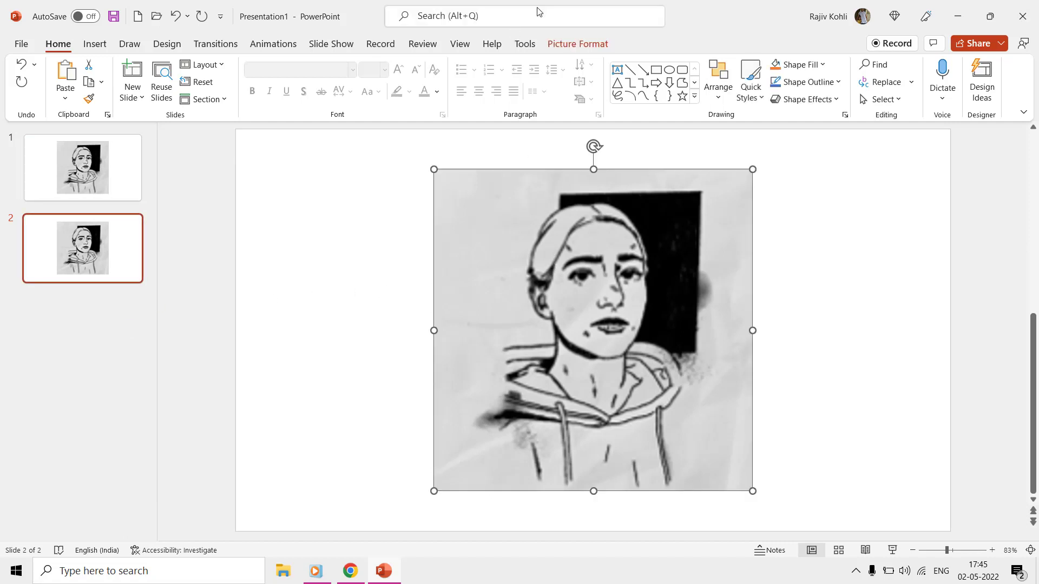
{"action": "left_click", "coordinate": [563, 45]}
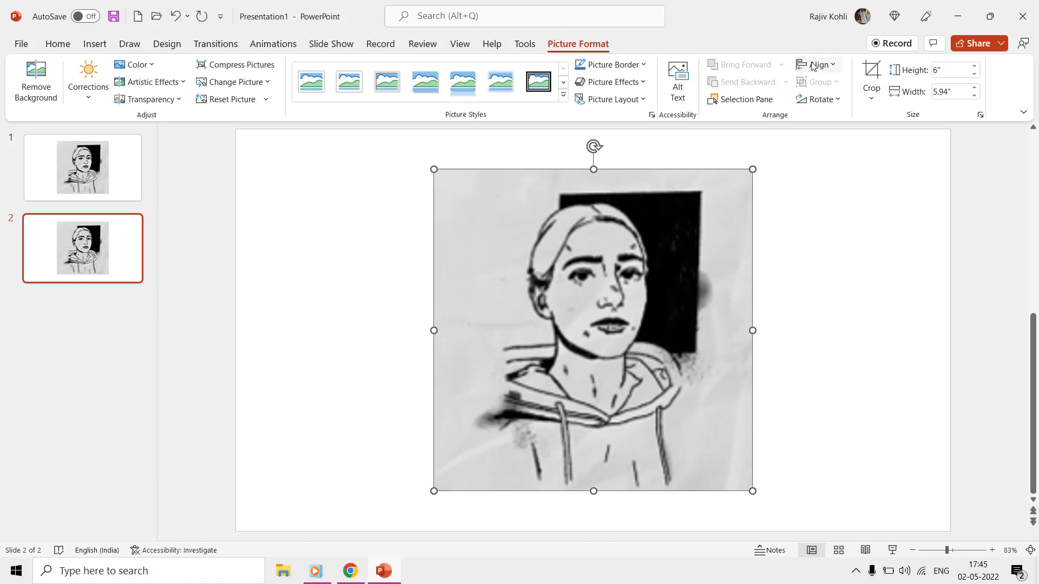
{"action": "left_click", "coordinate": [871, 72]}
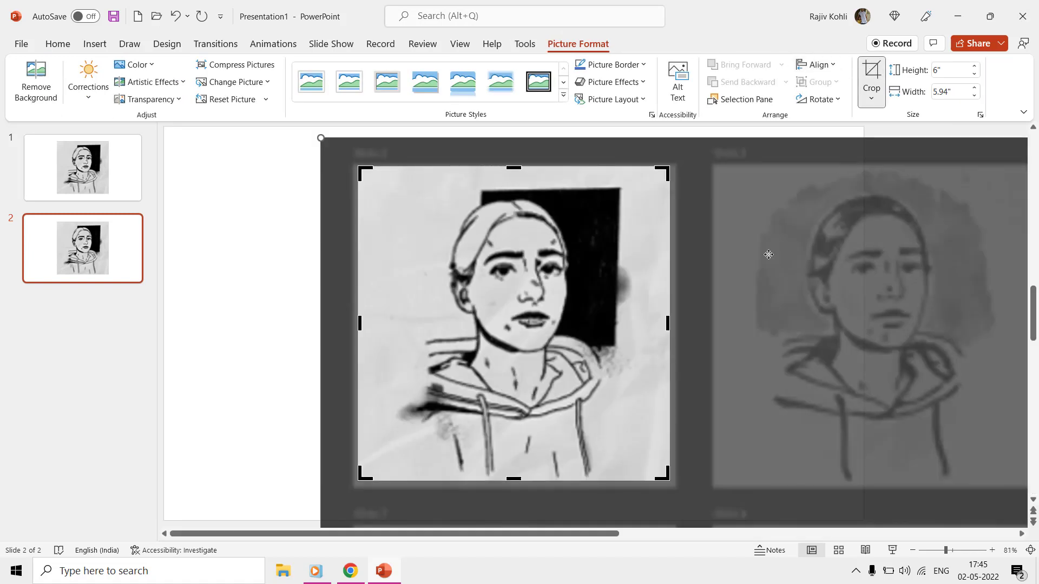
{"action": "scroll", "coordinate": [769, 254], "scroll_direction": "down", "scroll_amount": 1, "text": "ctrl"}
{"action": "scroll", "coordinate": [648, 228], "scroll_direction": "down", "scroll_amount": 2, "text": "ctrl"}
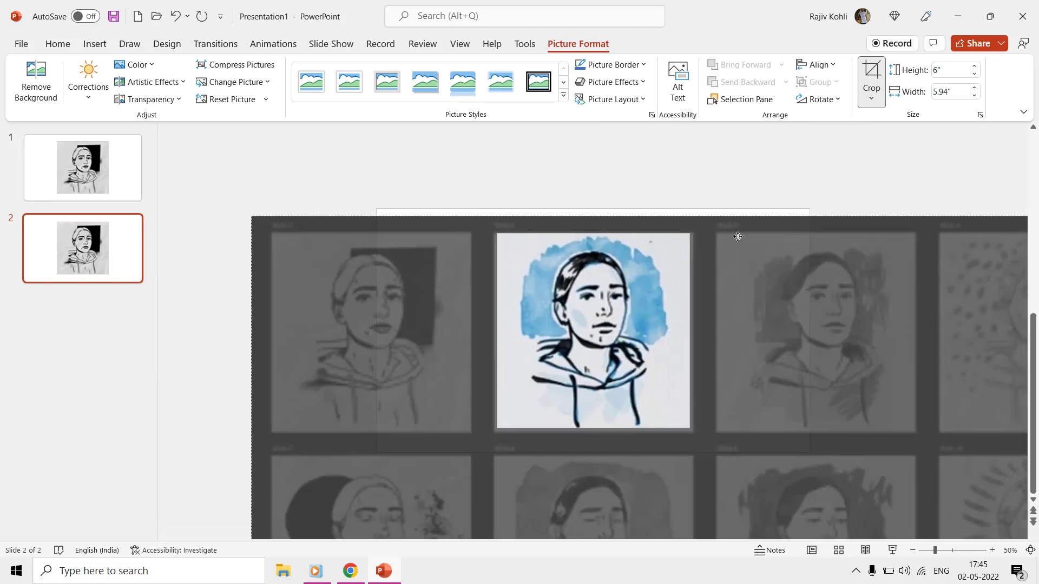
{"action": "mouse_move", "coordinate": [746, 236]}
{"action": "left_mouse_down"}
{"action": "mouse_move", "coordinate": [708, 239]}
{"action": "mouse_move", "coordinate": [739, 242]}
{"action": "left_mouse_up"}
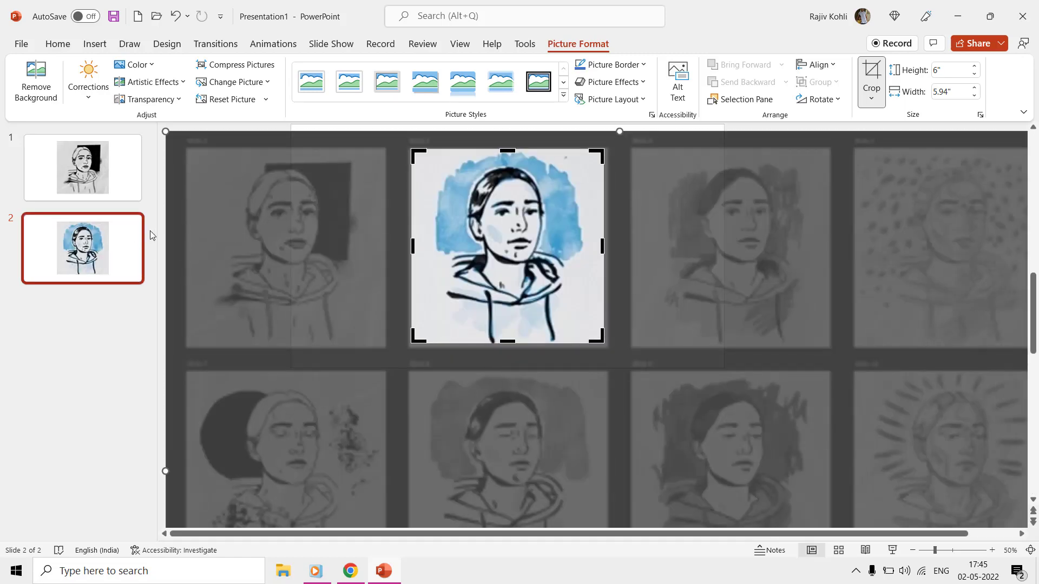
{"action": "left_click", "coordinate": [161, 225]}
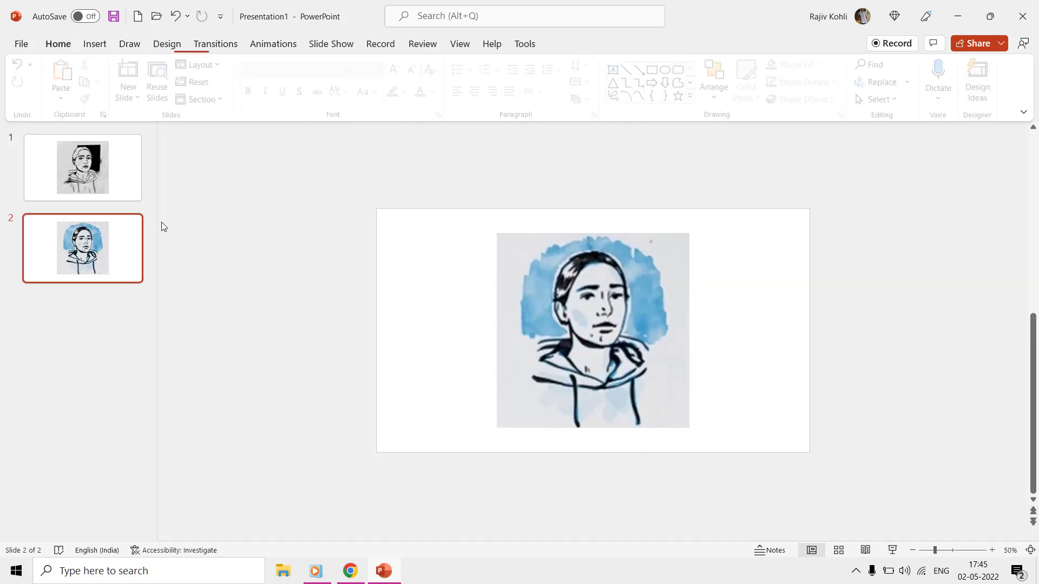
- Duplicate slide 2 and shift slide 3's picture within the crop to show the yellow-hoodie portrait
{"action": "right_click", "coordinate": [94, 263]}
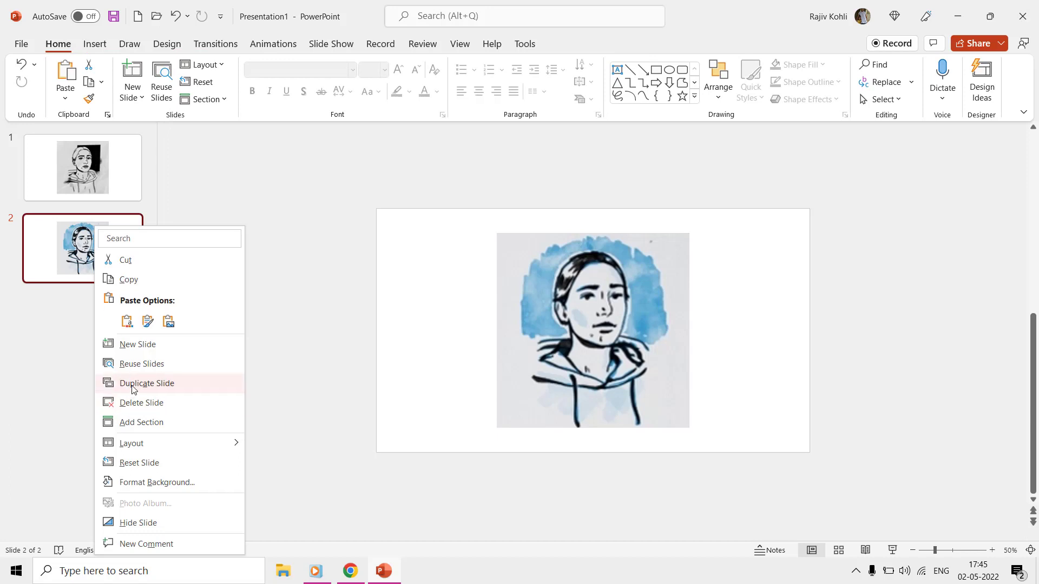
{"action": "left_click", "coordinate": [131, 384]}
{"action": "left_click", "coordinate": [543, 299]}
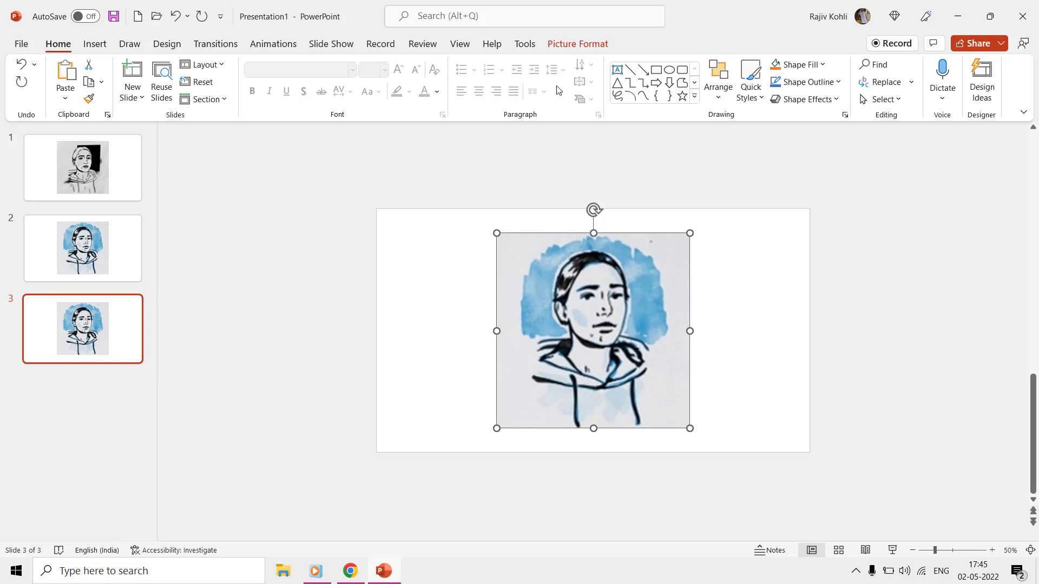
{"action": "left_click", "coordinate": [577, 44]}
{"action": "left_click", "coordinate": [870, 73]}
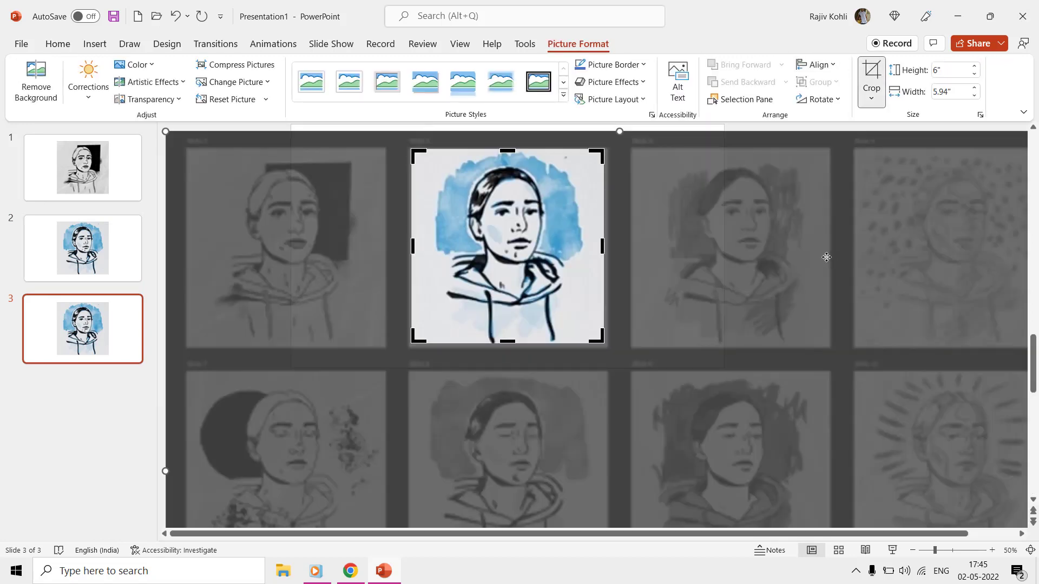
{"action": "left_click_drag", "start_coordinate": [826, 257], "coordinate": [718, 259]}
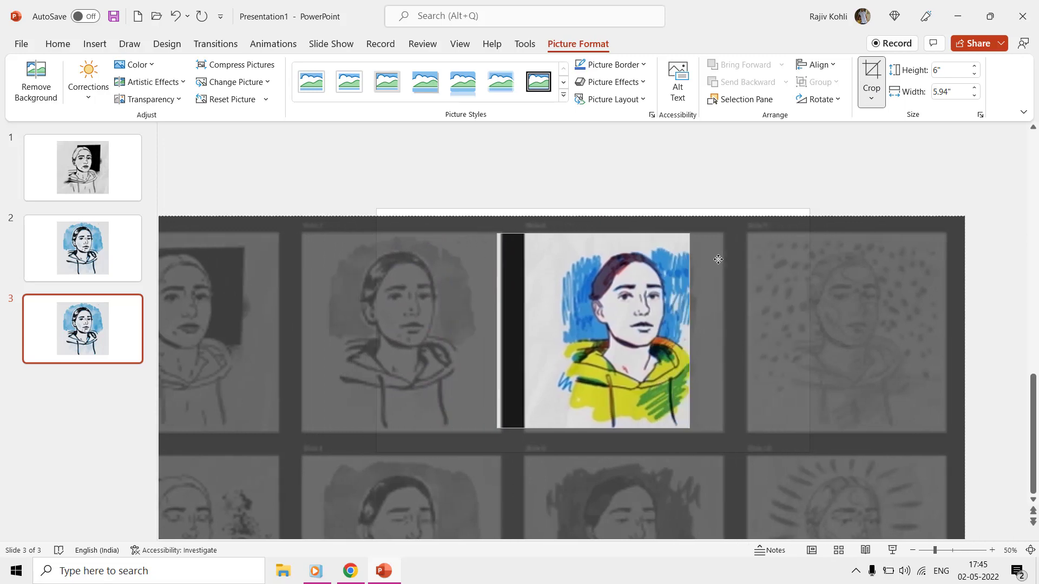
{"action": "left_click_drag", "start_coordinate": [718, 259], "coordinate": [688, 263]}
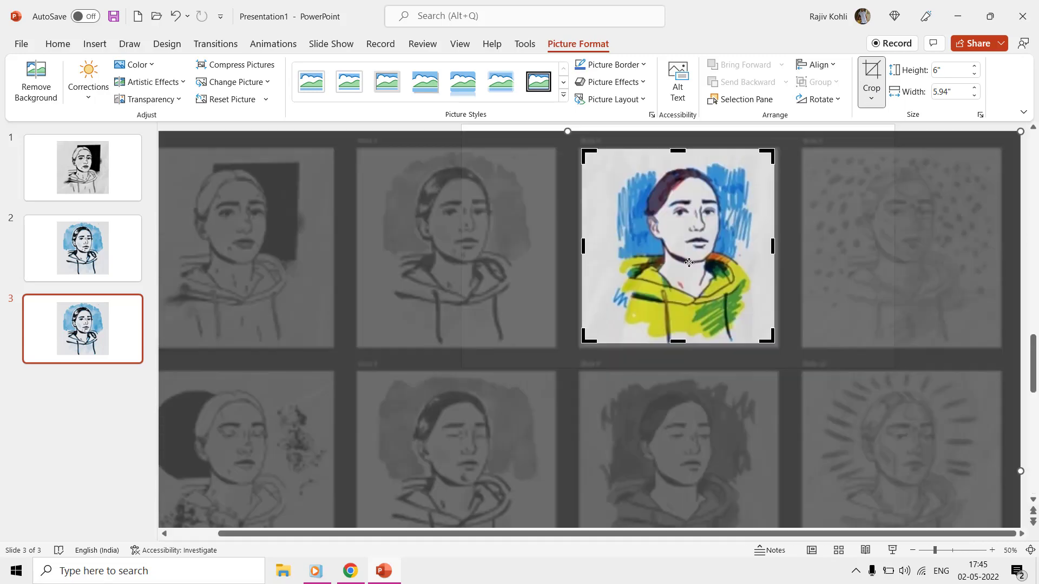
{"action": "key", "text": "Page_Up"}
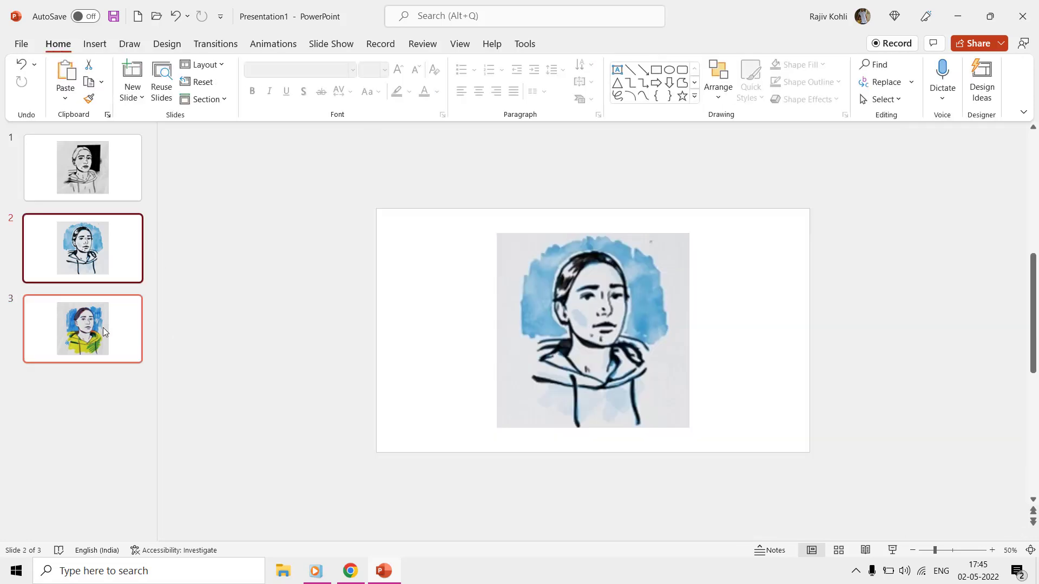
- Duplicate onward from slide 3, re-cropping slides 4 and 5 to the green-dot and next portraits
{"action": "left_click", "coordinate": [104, 327]}
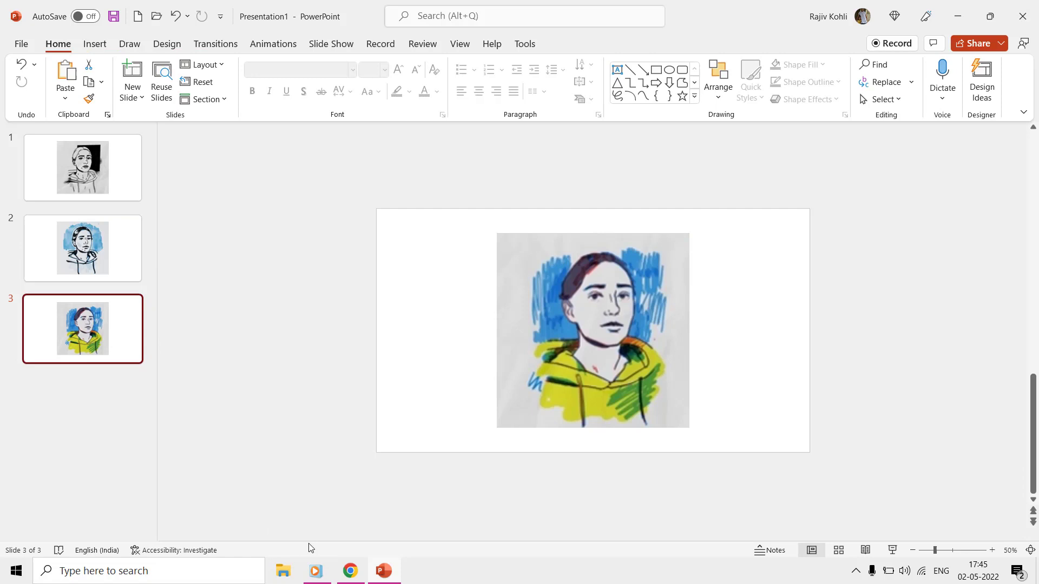
{"action": "right_click", "coordinate": [89, 370]}
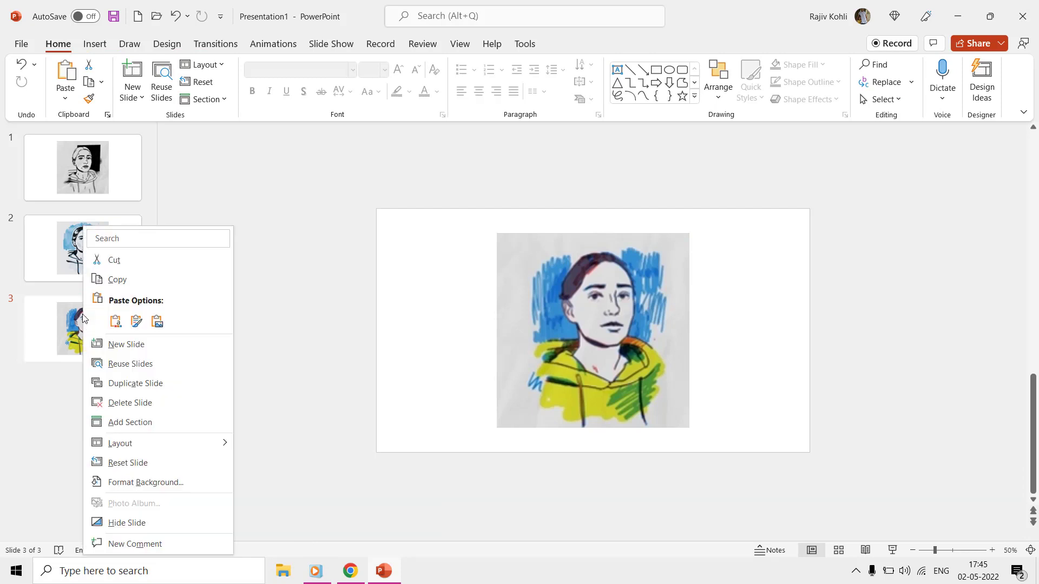
{"action": "left_click", "coordinate": [123, 384]}
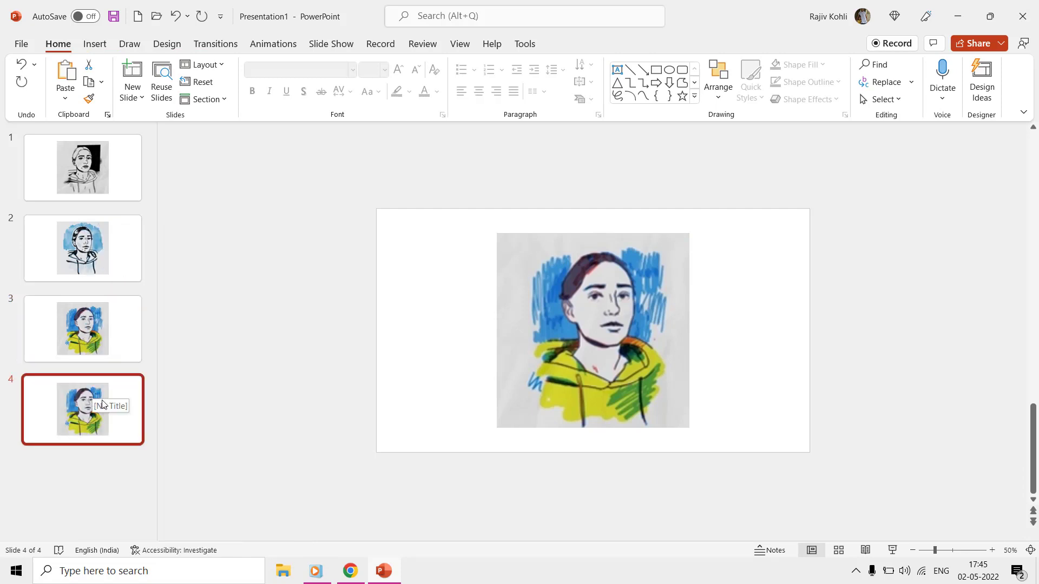
{"action": "double_click", "coordinate": [592, 336]}
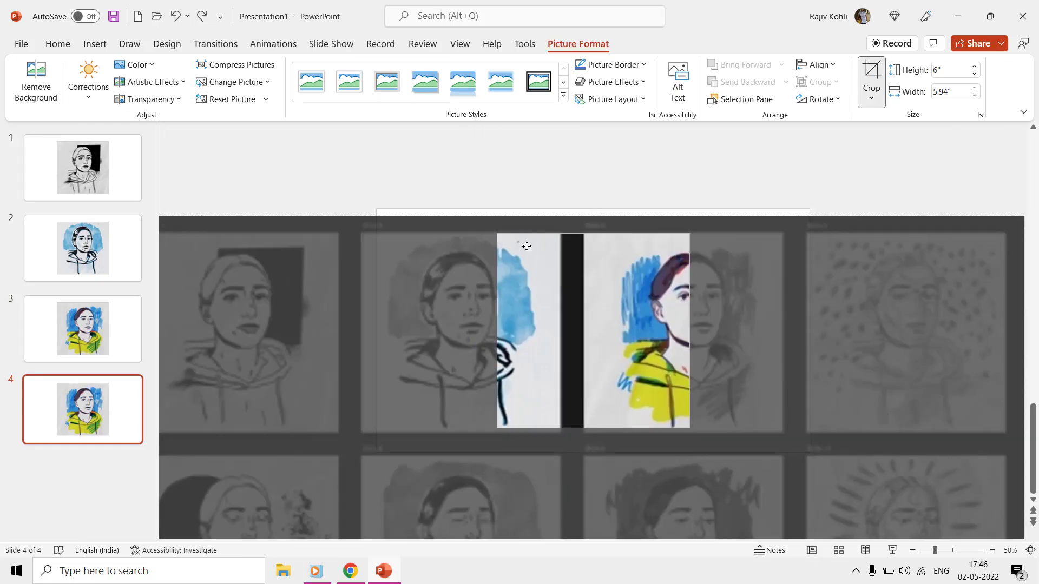
{"action": "left_click_drag", "start_coordinate": [937, 351], "coordinate": [717, 351]}
{"action": "left_click", "coordinate": [329, 416]}
{"action": "key", "text": "ctrl+d"}
{"action": "double_click", "coordinate": [592, 330]}
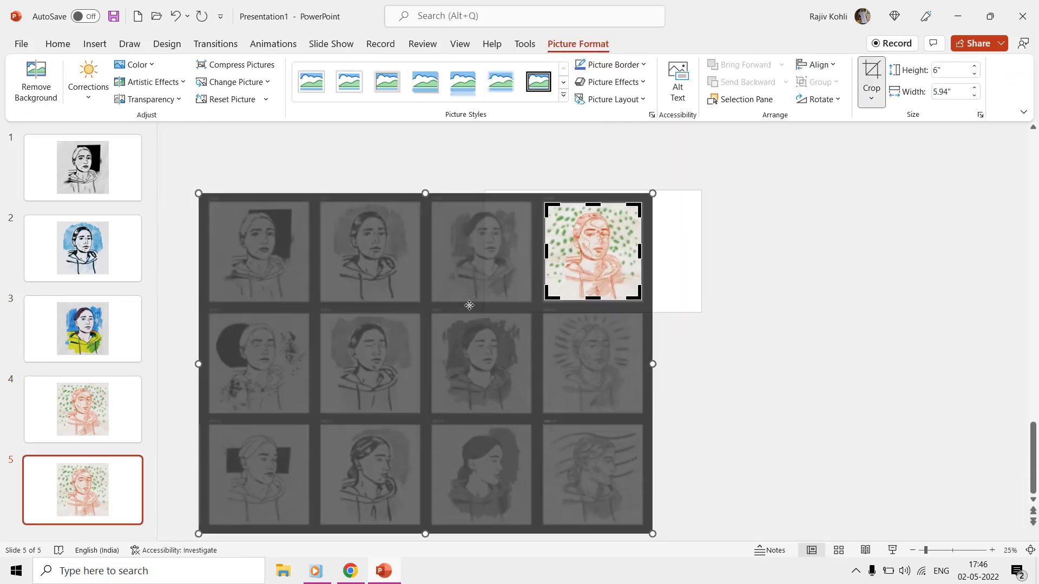
{"action": "left_click_drag", "start_coordinate": [593, 332], "coordinate": [924, 298]}
- Keep duplicating and re-cropping slides 6 to 8 to the pink, green and pink-rays portraits
{"action": "right_click", "coordinate": [86, 491]}
{"action": "left_click", "coordinate": [132, 301]}
{"action": "left_click", "coordinate": [592, 330]}
{"action": "left_click", "coordinate": [874, 77]}
{"action": "left_click_drag", "start_coordinate": [869, 335], "coordinate": [683, 325]}
{"action": "left_click", "coordinate": [328, 417]}
{"action": "key", "text": "ctrl+d"}
{"action": "double_click", "coordinate": [592, 331]}
{"action": "left_click", "coordinate": [876, 297]}
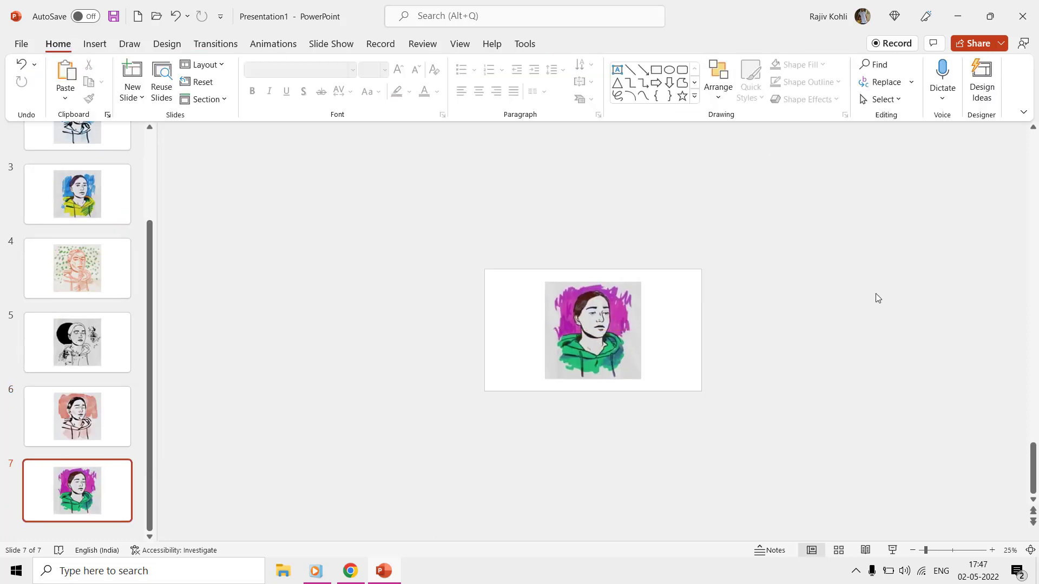
{"action": "key", "text": "ctrl+d"}
{"action": "double_click", "coordinate": [592, 331]}
{"action": "left_click_drag", "start_coordinate": [794, 324], "coordinate": [683, 324]}
- Duplicate and re-crop slides 9 to 11 to the black-and-white, purple and blue-hoodie portraits
{"action": "key", "text": "ctrl+d"}
{"action": "left_click", "coordinate": [593, 330]}
{"action": "double_click", "coordinate": [593, 330]}
{"action": "left_click_drag", "start_coordinate": [575, 355], "coordinate": [686, 355]}
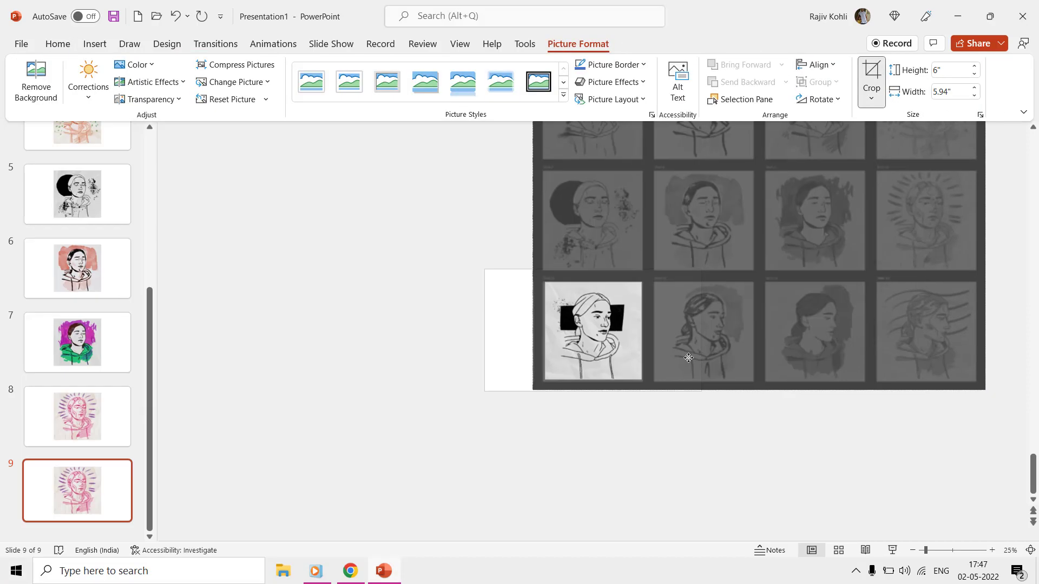
{"action": "key", "text": "Escape"}
{"action": "key", "text": "ctrl+d"}
{"action": "double_click", "coordinate": [597, 307]}
{"action": "left_click_drag", "start_coordinate": [870, 366], "coordinate": [745, 366]}
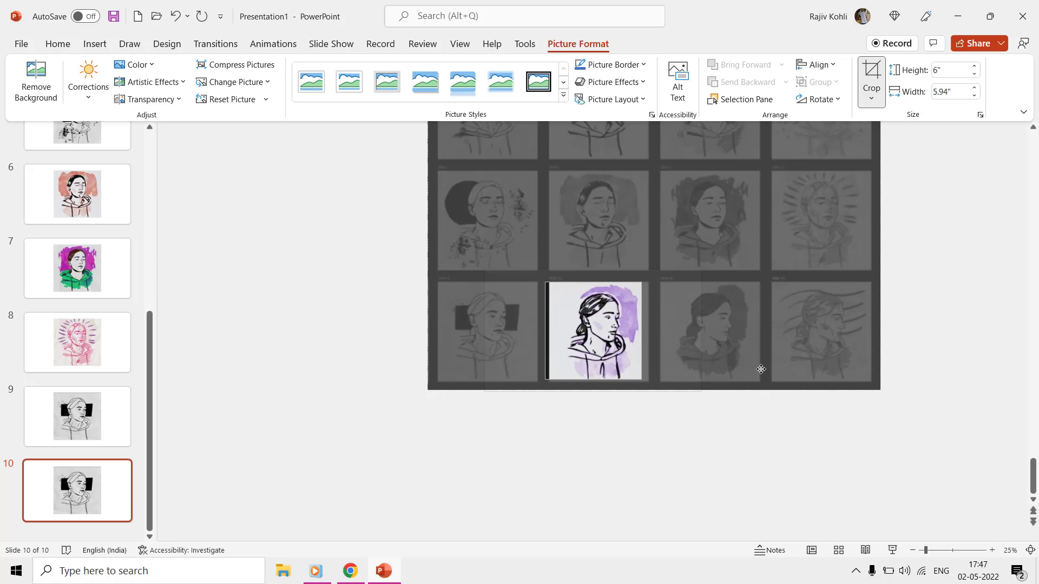
{"action": "key", "text": "Escape"}
{"action": "key", "text": "ctrl+d"}
{"action": "double_click", "coordinate": [641, 343]}
{"action": "mouse_move", "coordinate": [815, 369]}
{"action": "left_mouse_down"}
{"action": "mouse_move", "coordinate": [703, 368]}
{"action": "mouse_move", "coordinate": [590, 341]}
{"action": "left_mouse_up"}
- Duplicate to slide 12 cropped on the purple stamped portrait, then return to slide 1
{"action": "right_click", "coordinate": [112, 487]}
{"action": "left_click", "coordinate": [154, 319]}
{"action": "double_click", "coordinate": [592, 330]}
{"action": "left_click", "coordinate": [506, 271]}
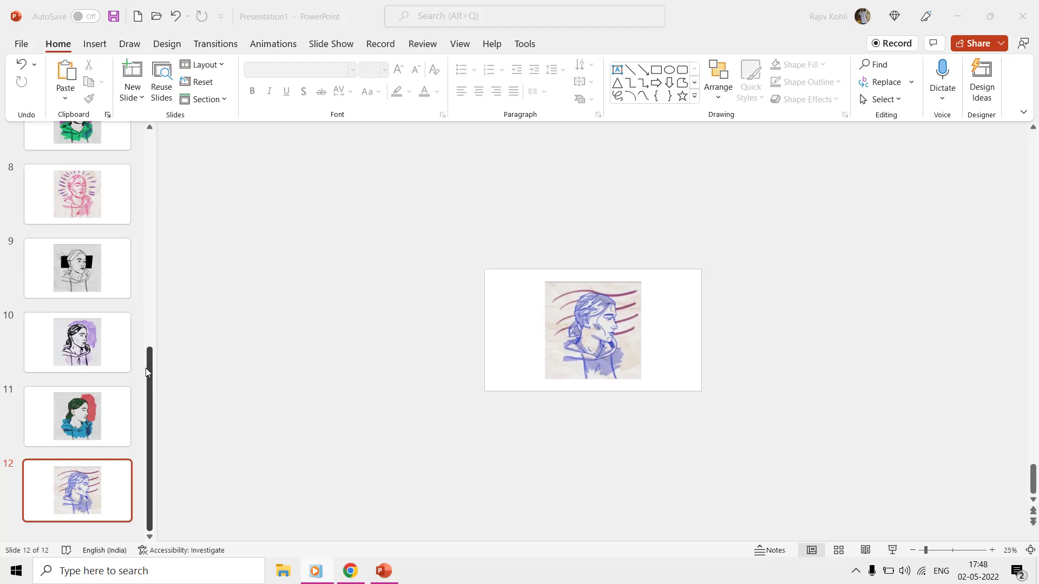
{"action": "left_click_drag", "start_coordinate": [153, 370], "coordinate": [154, 148]}
{"action": "left_click", "coordinate": [95, 154]}
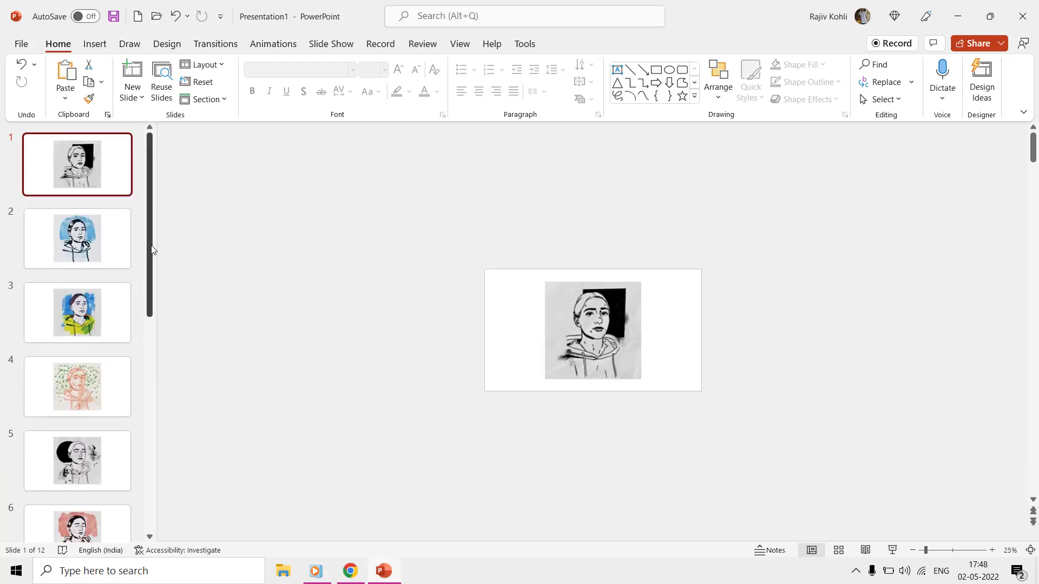
- Replay the Dribbble reference shot's animated portrait video, then return to the slide deck
{"action": "left_click", "coordinate": [350, 571]}
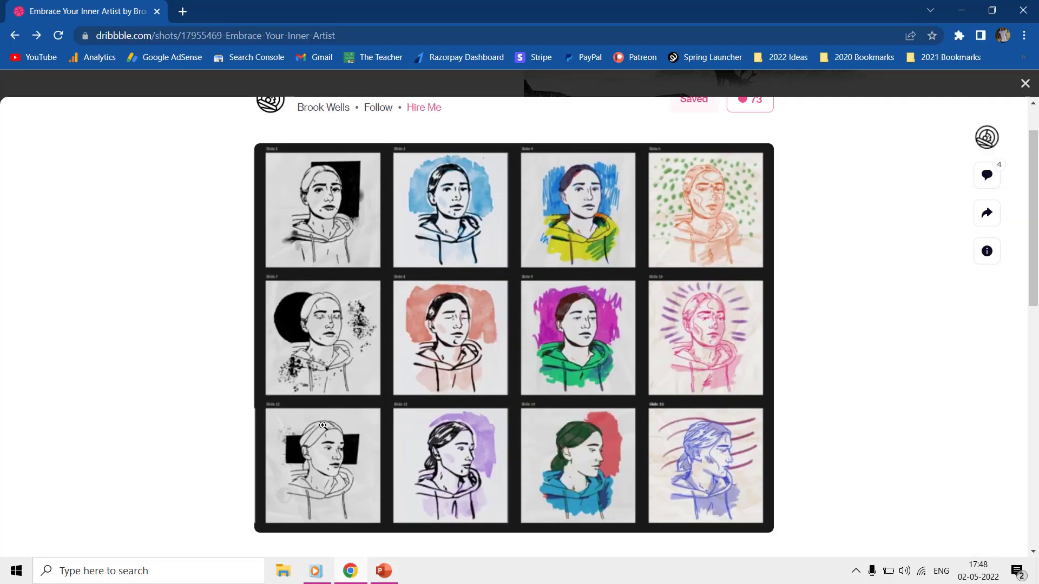
{"action": "scroll", "coordinate": [308, 333], "scroll_direction": "down", "scroll_amount": 5}
{"action": "left_click", "coordinate": [307, 332]}
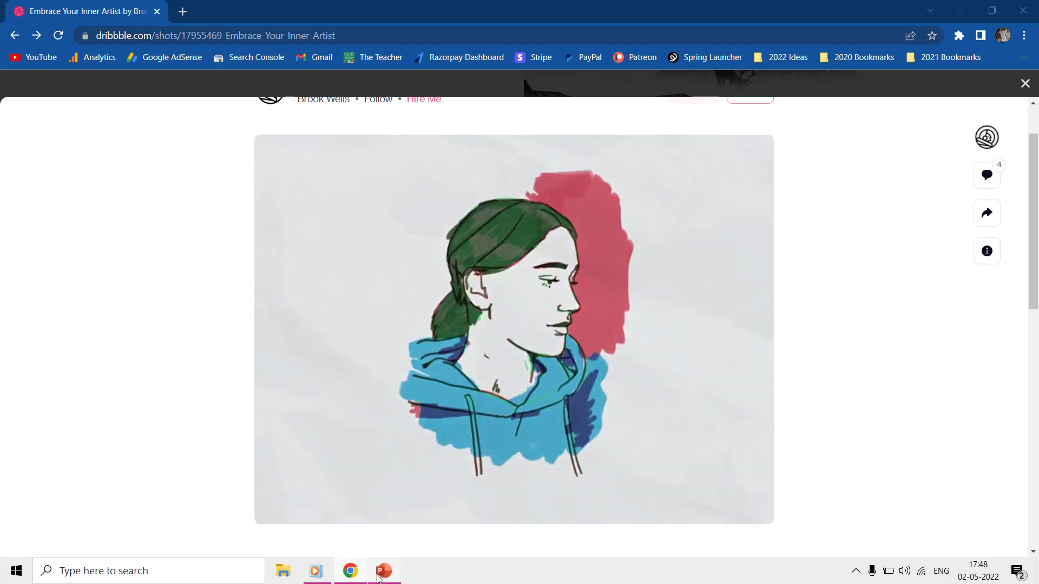
{"action": "left_click", "coordinate": [383, 571]}
{"action": "scroll", "coordinate": [28, 401], "scroll_direction": "down", "scroll_amount": 2}
{"action": "scroll", "coordinate": [28, 407], "scroll_direction": "down", "scroll_amount": 5}
{"action": "scroll", "coordinate": [28, 405], "scroll_direction": "down", "scroll_amount": 2}
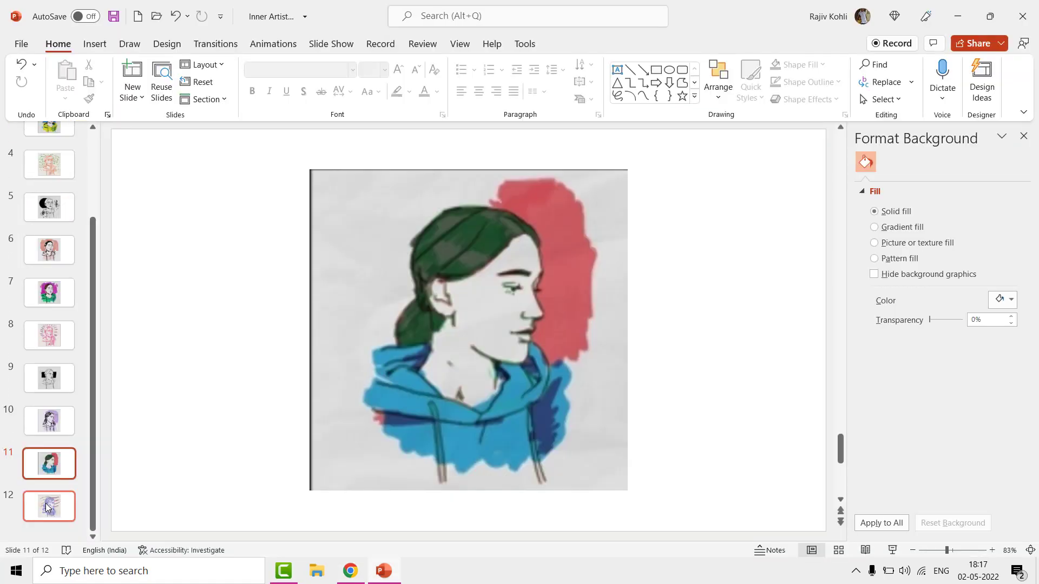
- Duplicate slides 11 and 10 and move each copy to the end of the deck
{"action": "left_click", "coordinate": [45, 503]}
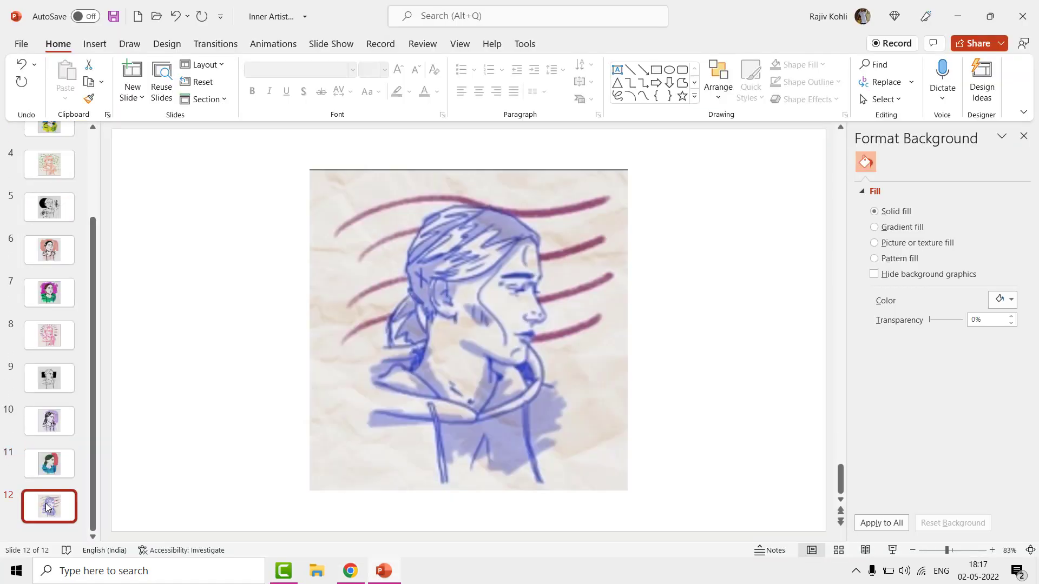
{"action": "left_click", "coordinate": [54, 464]}
{"action": "right_click", "coordinate": [55, 465]}
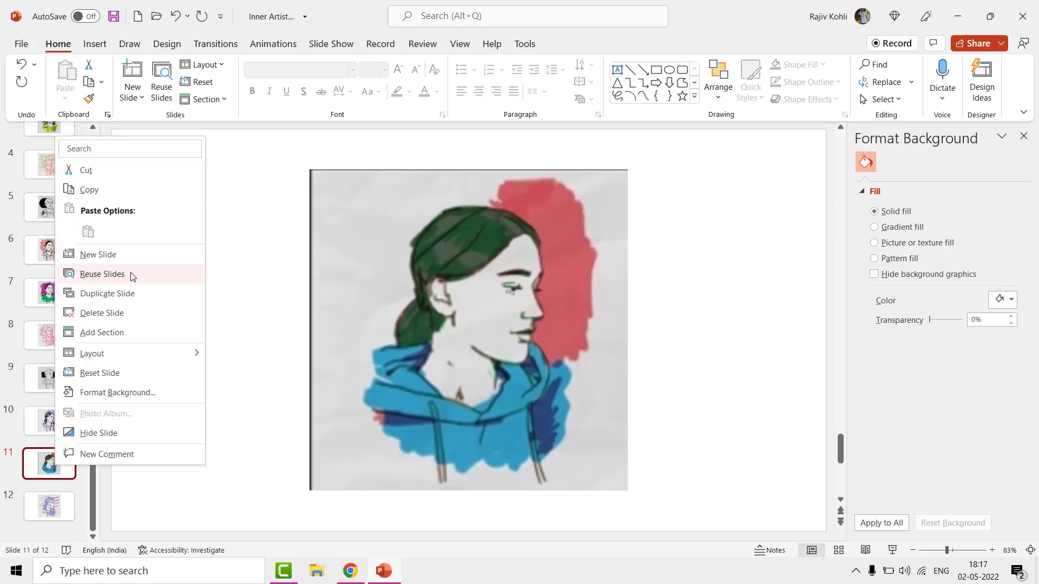
{"action": "left_click", "coordinate": [122, 293]}
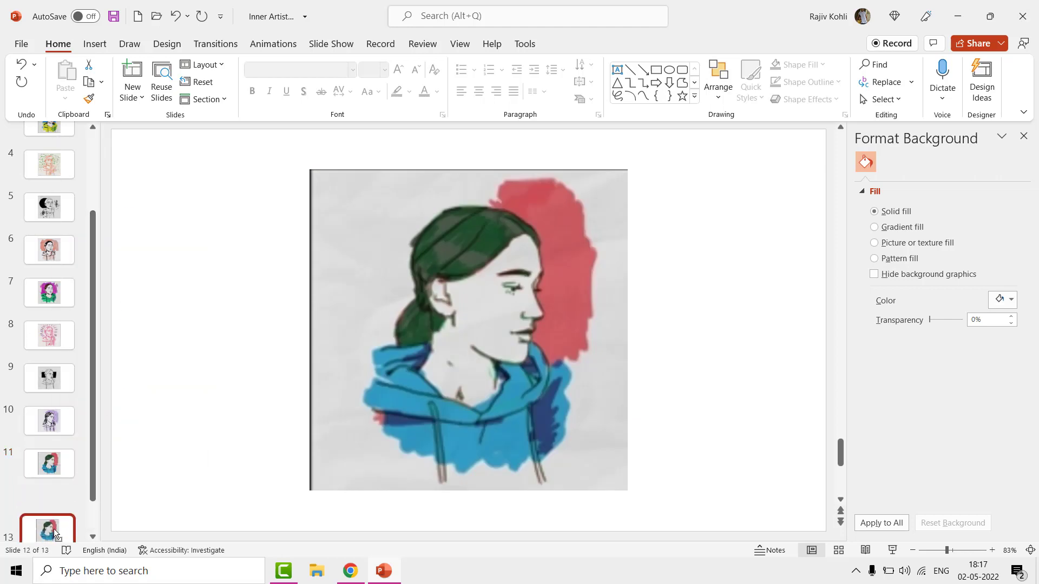
{"action": "scroll", "coordinate": [57, 507], "scroll_direction": "down", "scroll_amount": 1}
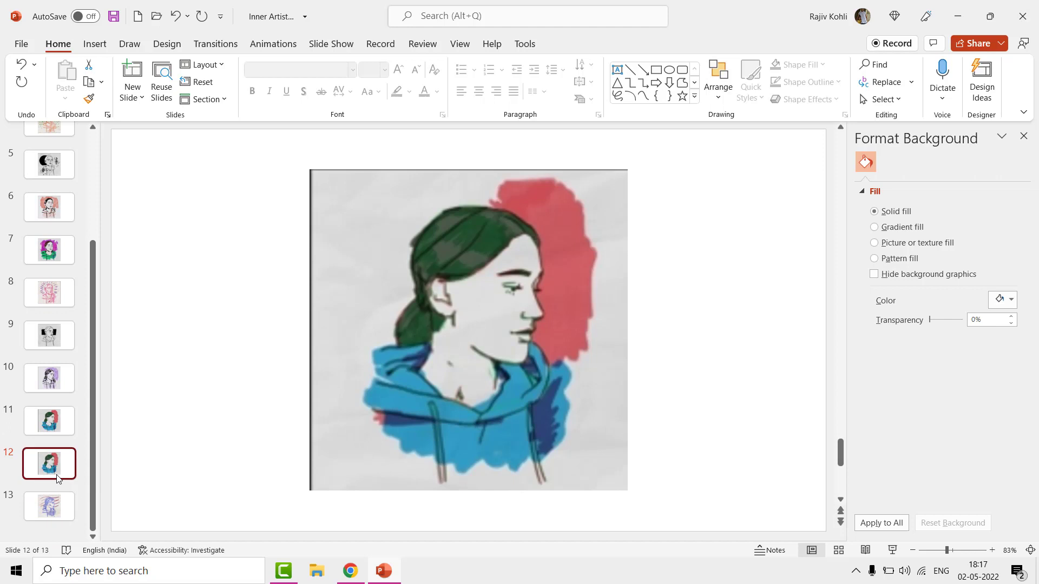
{"action": "left_click_drag", "start_coordinate": [49, 463], "coordinate": [51, 524]}
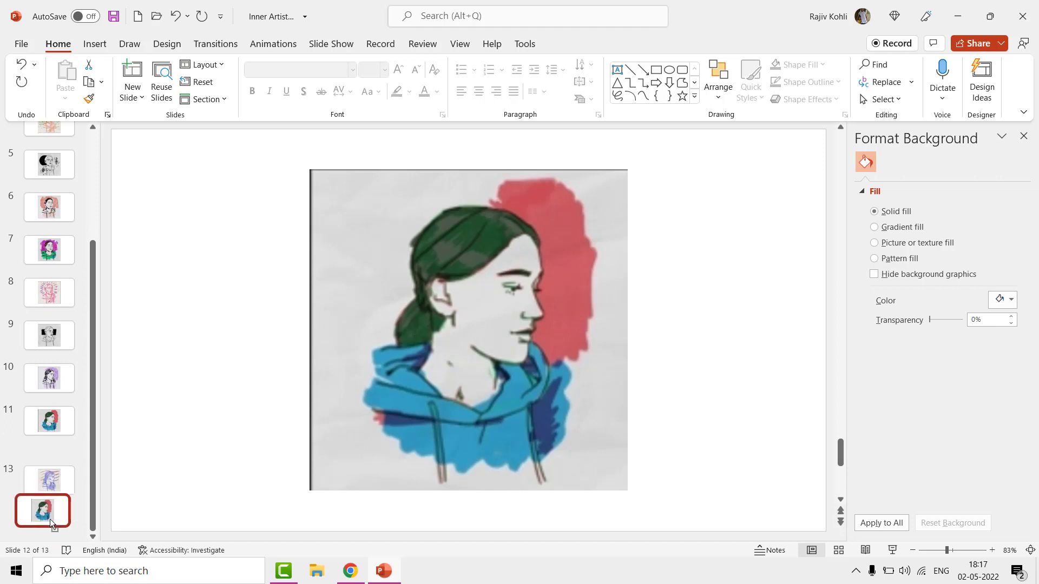
{"action": "left_click", "coordinate": [54, 382]}
{"action": "right_click", "coordinate": [53, 382]}
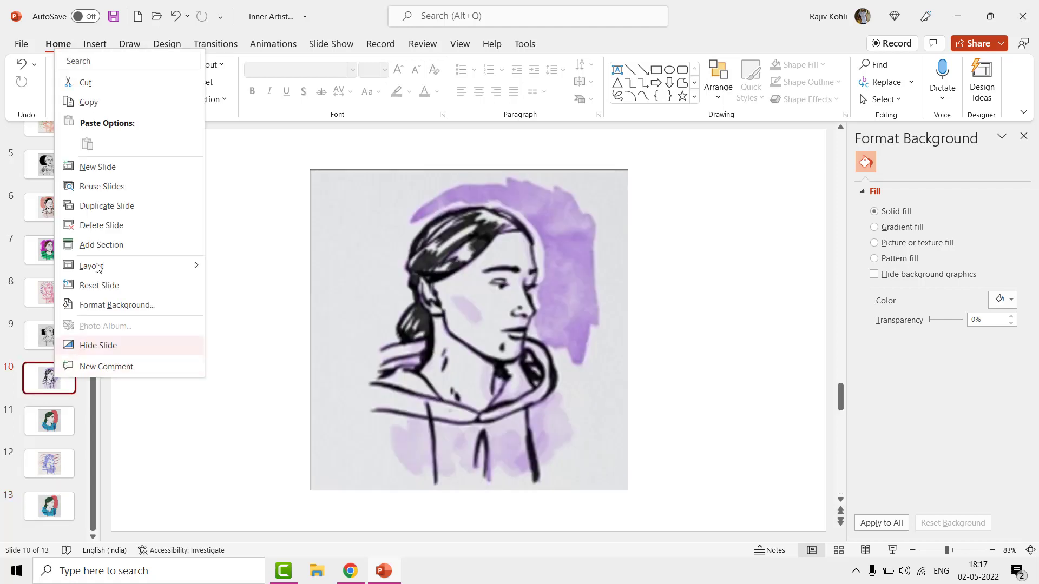
{"action": "left_click", "coordinate": [105, 206]}
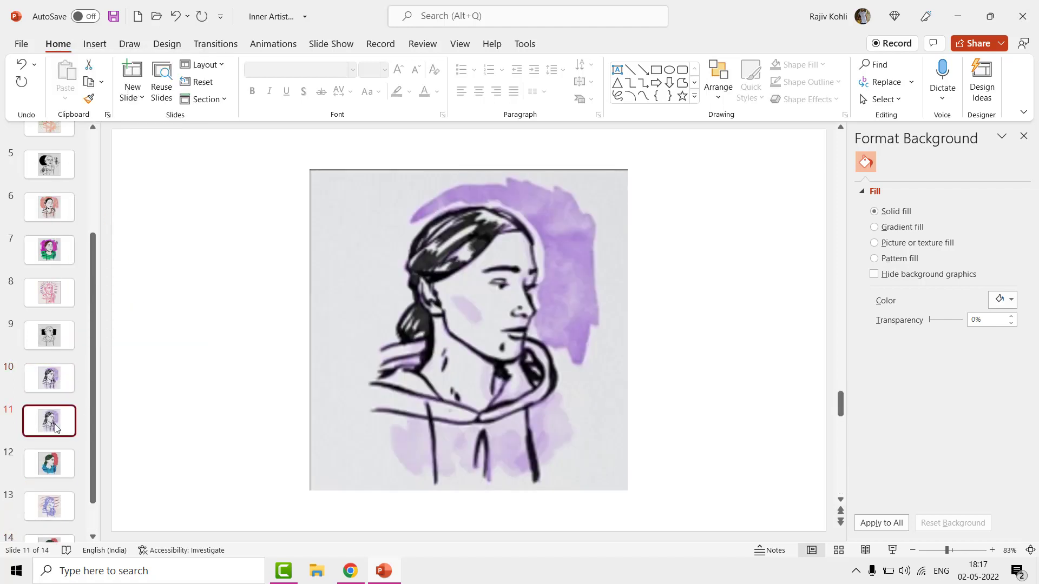
{"action": "left_click_drag", "start_coordinate": [55, 424], "coordinate": [53, 504]}
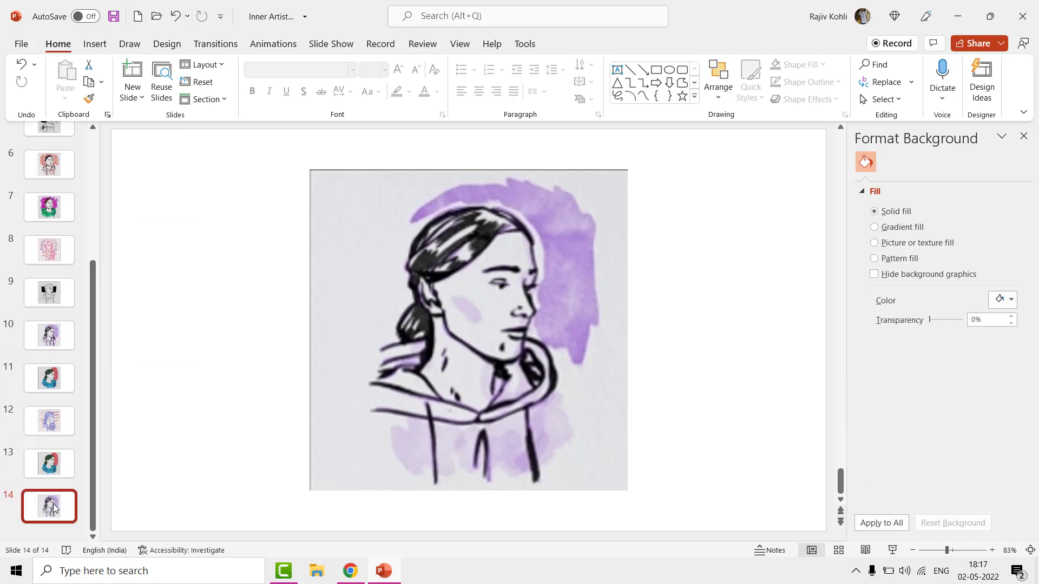
- Duplicate slides 9 and 8 (black-and-white and pink-rays portraits) and append the copies at the end
{"action": "right_click", "coordinate": [48, 285]}
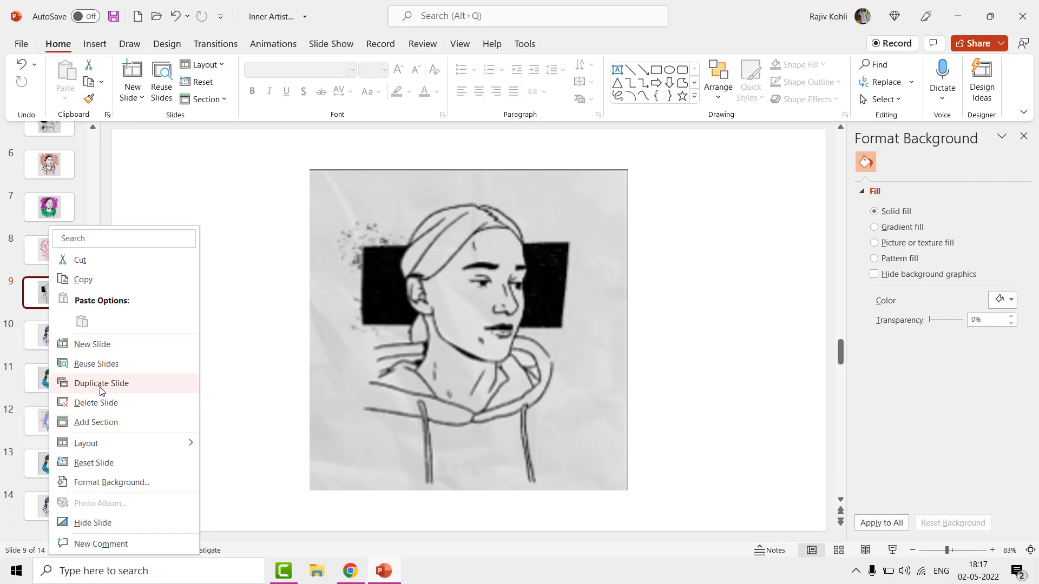
{"action": "left_click", "coordinate": [101, 384]}
{"action": "mouse_move", "coordinate": [50, 336]}
{"action": "left_mouse_down"}
{"action": "mouse_move", "coordinate": [55, 534]}
{"action": "mouse_move", "coordinate": [58, 502]}
{"action": "left_mouse_up"}
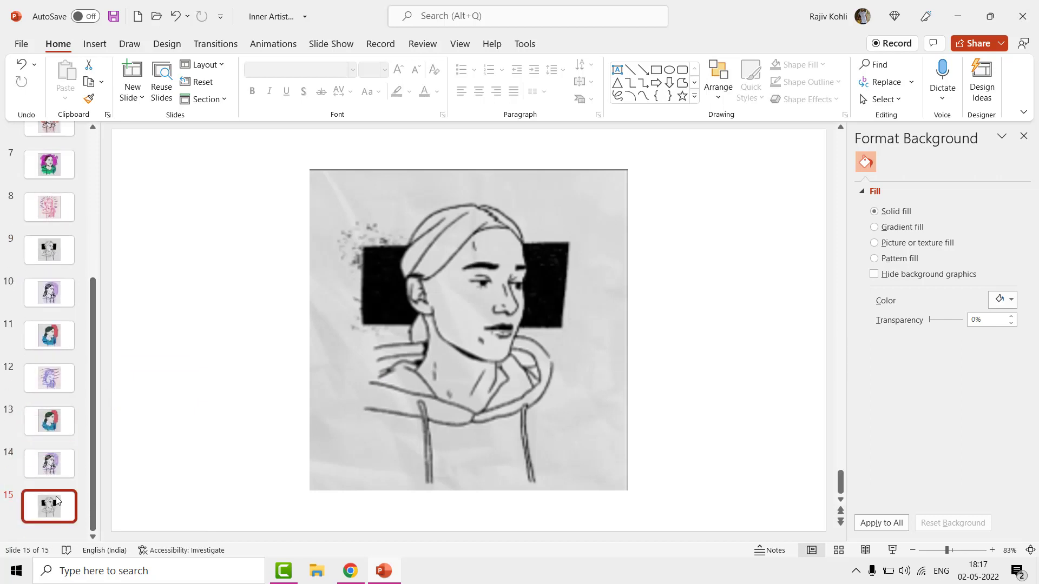
{"action": "left_click", "coordinate": [53, 202]}
{"action": "right_click", "coordinate": [55, 203]}
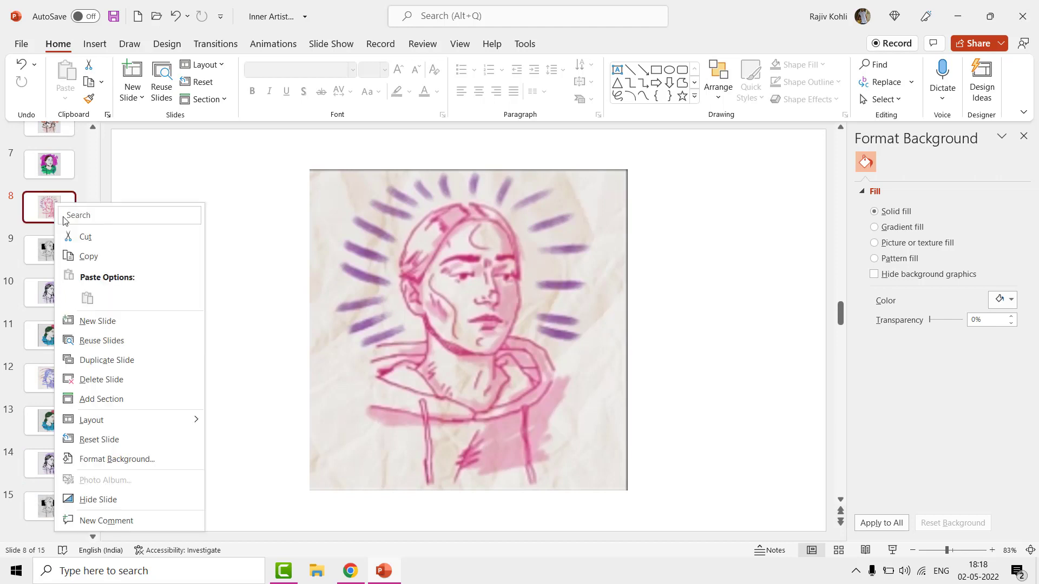
{"action": "left_click", "coordinate": [95, 360]}
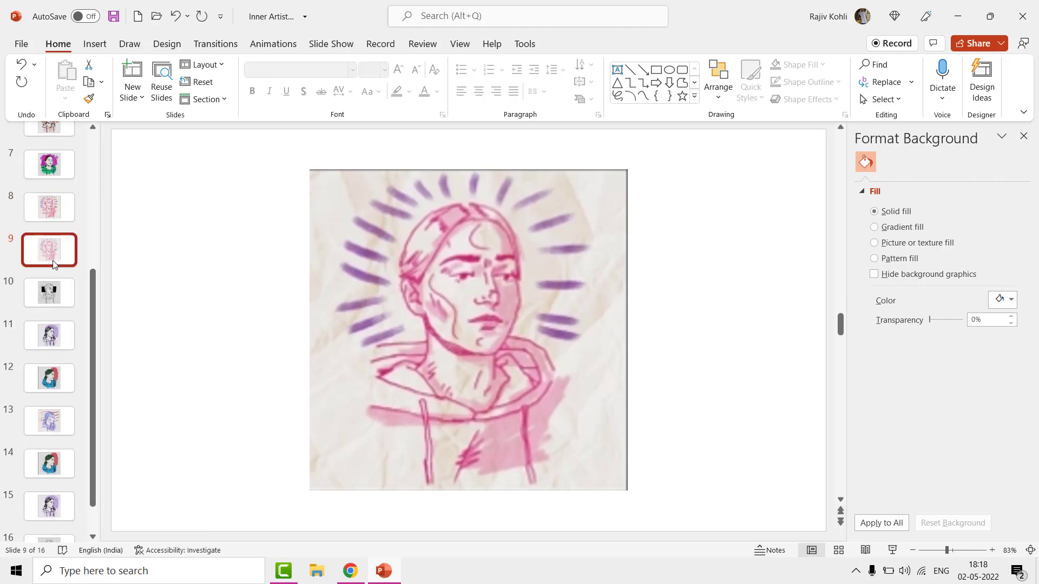
{"action": "mouse_move", "coordinate": [52, 248]}
{"action": "left_mouse_down"}
{"action": "mouse_move", "coordinate": [51, 517]}
{"action": "mouse_move", "coordinate": [51, 500]}
{"action": "left_mouse_up"}
{"action": "scroll", "coordinate": [50, 210], "scroll_direction": "up", "scroll_amount": 1}
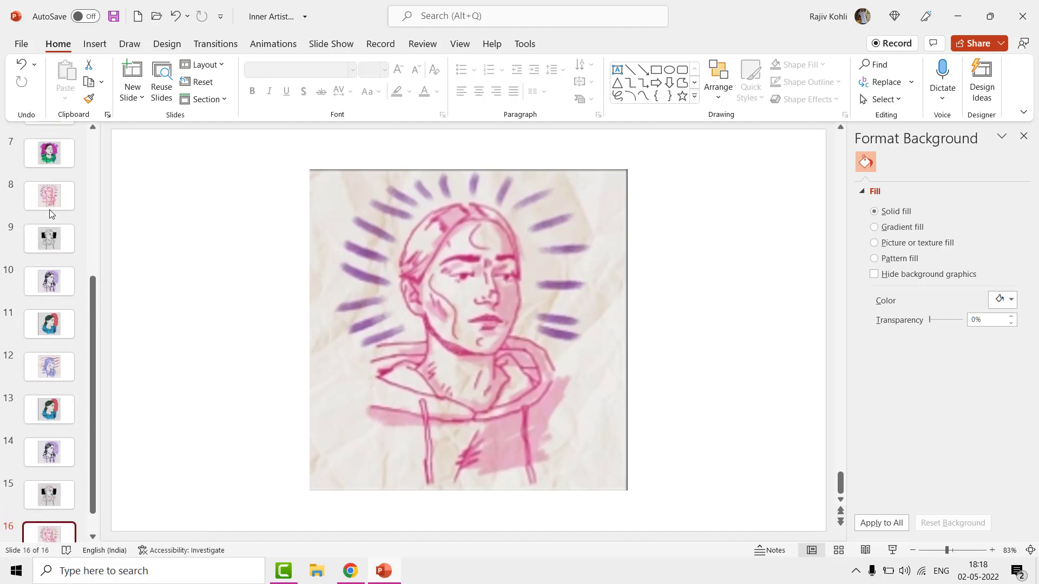
- Duplicate slides 7 and 6 and move each copy to the bottom of the deck
{"action": "left_click", "coordinate": [42, 159]}
{"action": "right_click", "coordinate": [42, 160]}
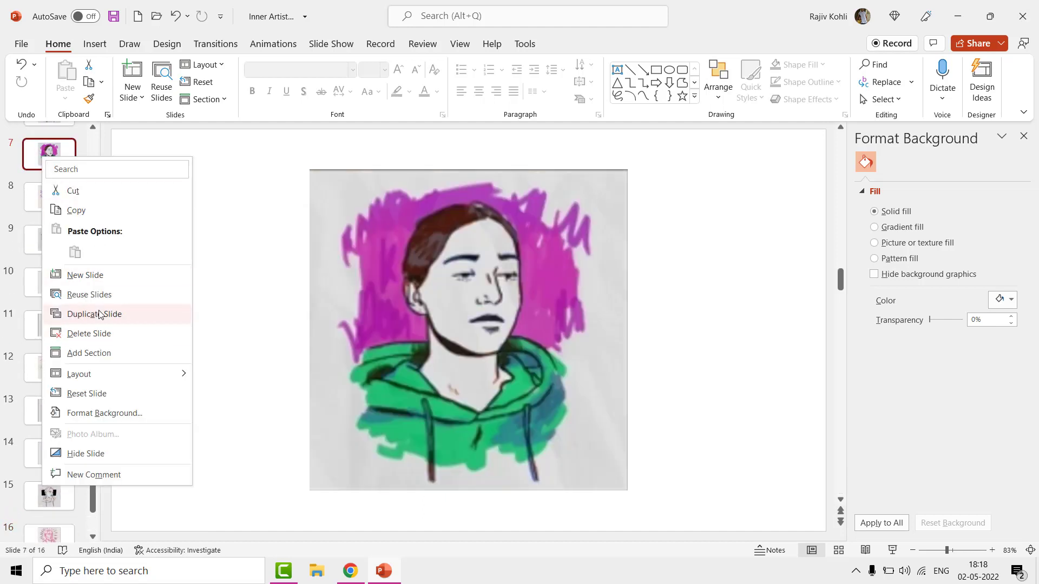
{"action": "left_click", "coordinate": [101, 314]}
{"action": "mouse_move", "coordinate": [51, 194]}
{"action": "left_mouse_down"}
{"action": "mouse_move", "coordinate": [55, 528]}
{"action": "mouse_move", "coordinate": [56, 515]}
{"action": "left_mouse_up"}
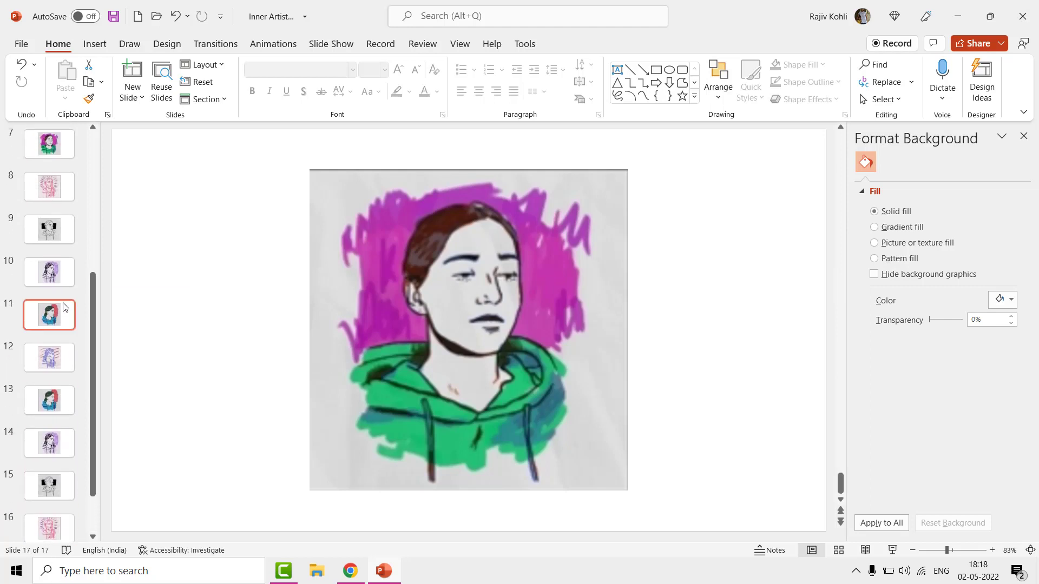
{"action": "left_click_drag", "start_coordinate": [98, 308], "coordinate": [63, 303]}
{"action": "left_click", "coordinate": [39, 216]}
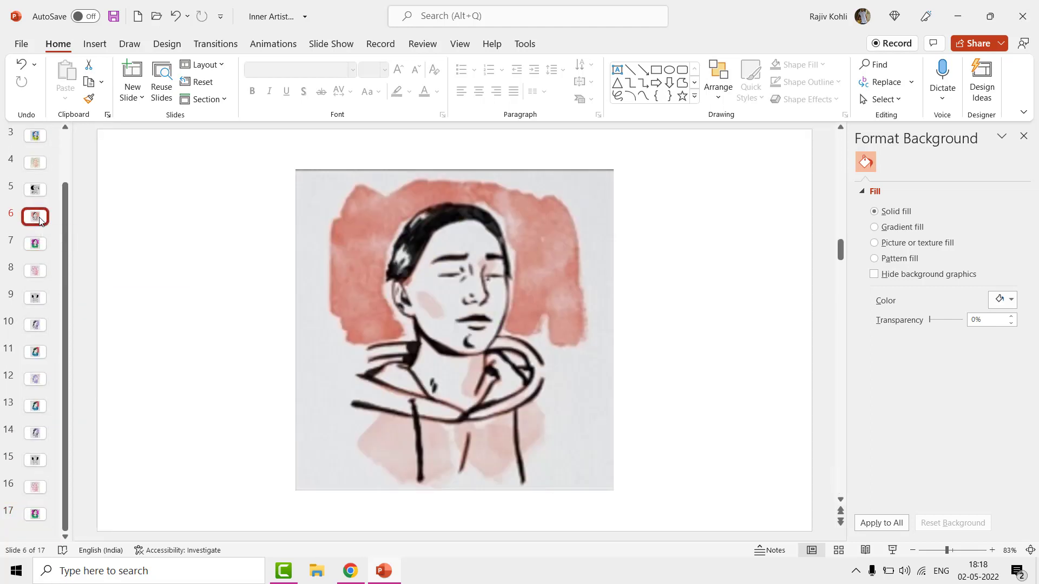
{"action": "right_click", "coordinate": [39, 217]}
{"action": "left_click", "coordinate": [73, 376]}
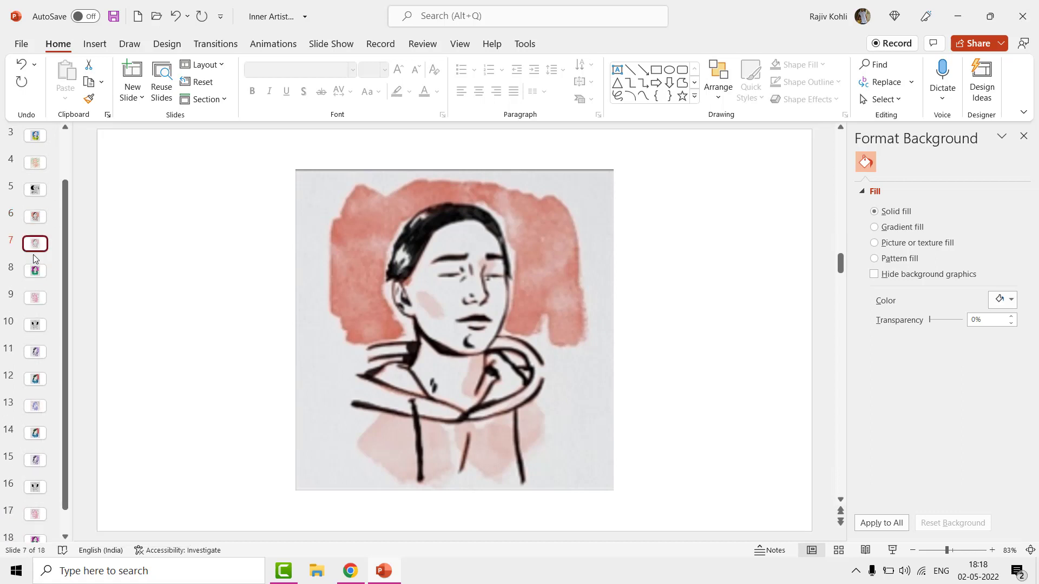
{"action": "left_click_drag", "start_coordinate": [34, 250], "coordinate": [30, 514]}
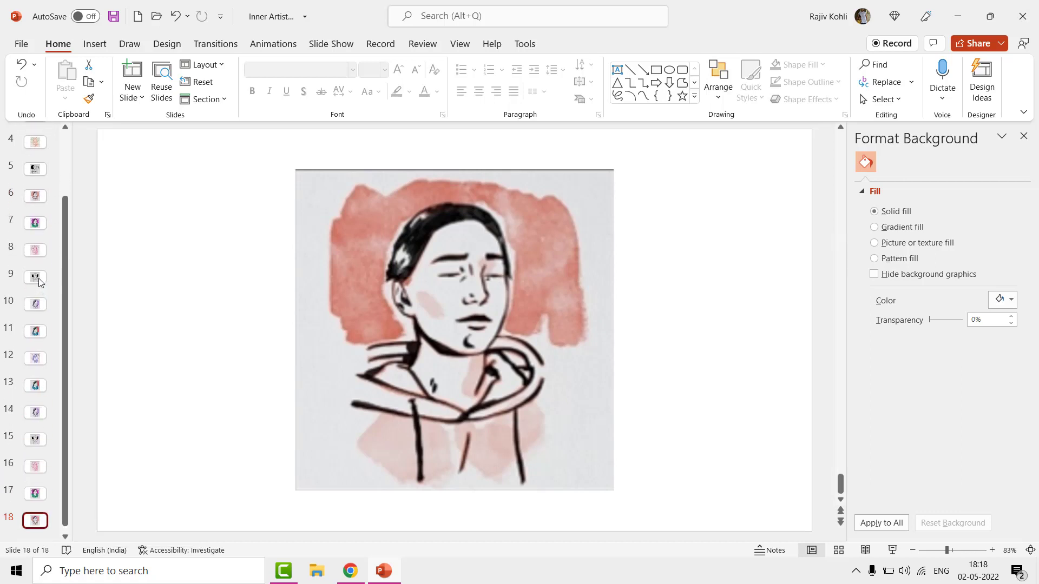
- Duplicate slides 5 and 4 and drag their copies to the end
{"action": "left_click", "coordinate": [39, 172]}
{"action": "right_click", "coordinate": [39, 172]}
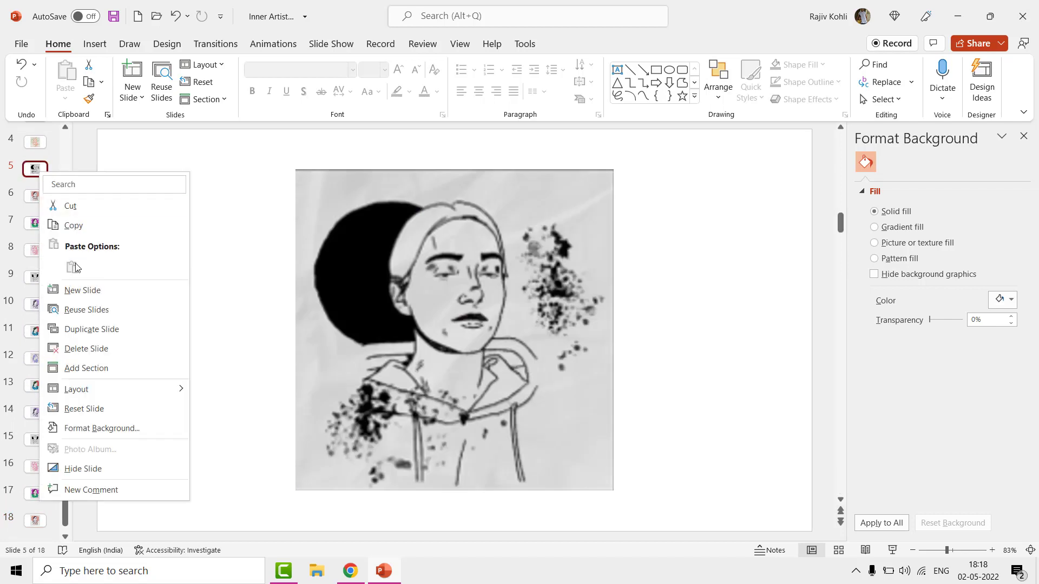
{"action": "left_click", "coordinate": [73, 330]}
{"action": "left_click_drag", "start_coordinate": [35, 196], "coordinate": [38, 513]}
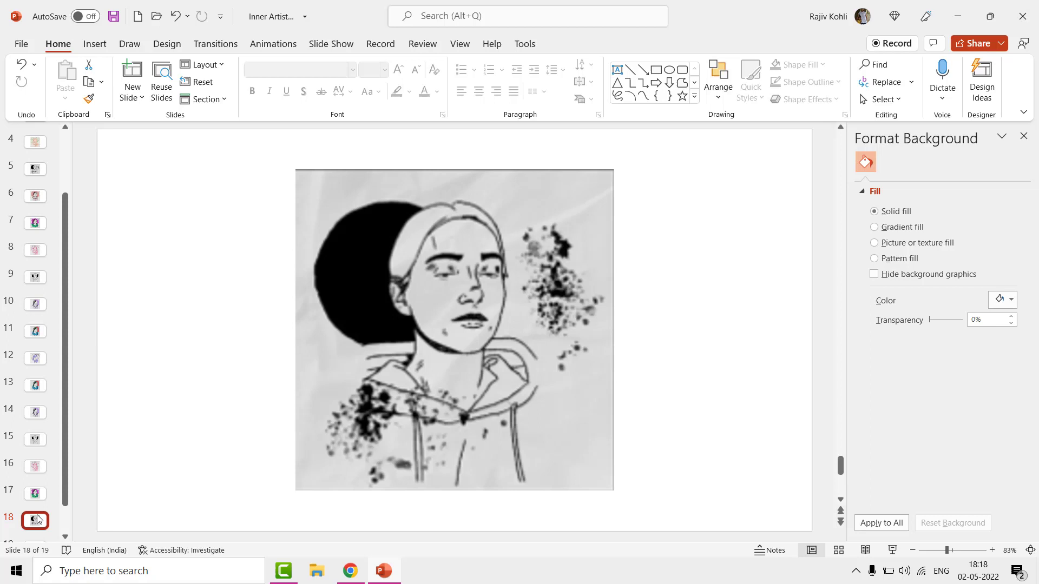
{"action": "scroll", "coordinate": [35, 166], "scroll_direction": "up", "scroll_amount": 1}
{"action": "right_click", "coordinate": [35, 167]}
{"action": "left_click", "coordinate": [81, 304]}
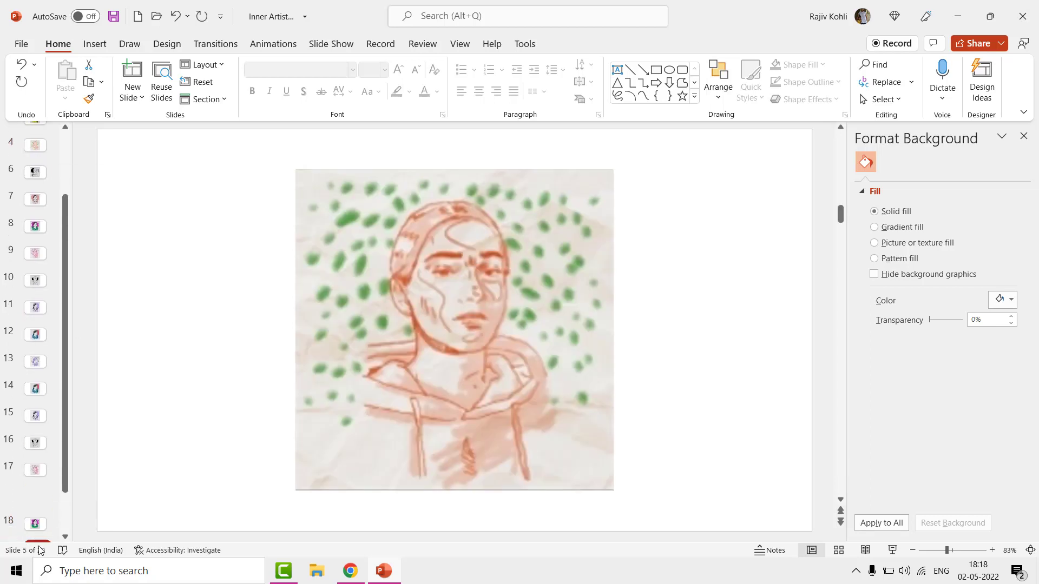
{"action": "left_click_drag", "start_coordinate": [38, 164], "coordinate": [34, 467]}
{"action": "scroll", "coordinate": [34, 325], "scroll_direction": "up", "scroll_amount": 3}
- Duplicate slide 3 and the blue watercolour portrait slide, appending both copies to reach 22 slides
{"action": "left_click", "coordinate": [38, 145]}
{"action": "right_click", "coordinate": [37, 145]}
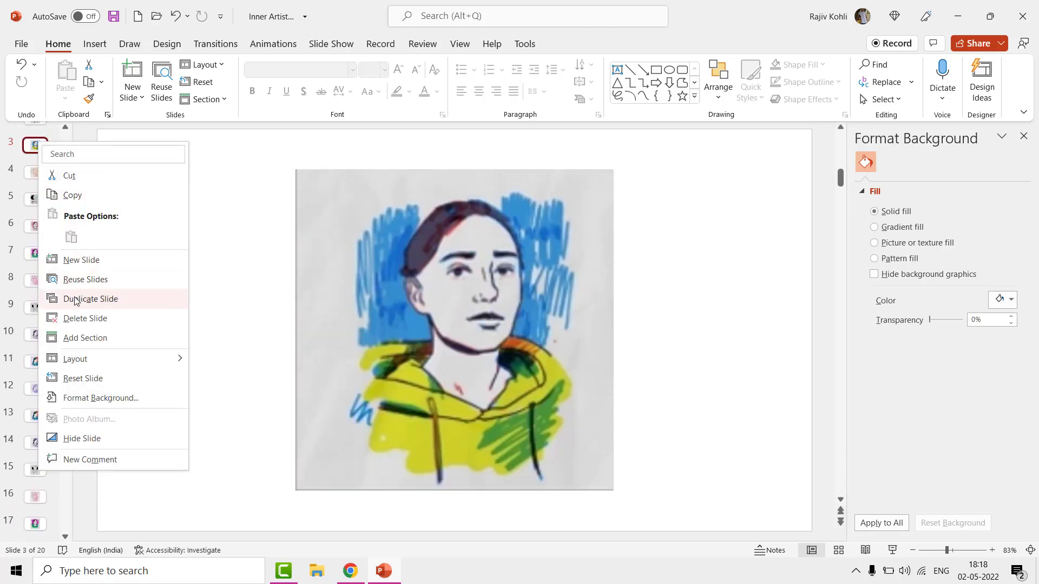
{"action": "left_click", "coordinate": [81, 299]}
{"action": "left_click_drag", "start_coordinate": [38, 180], "coordinate": [43, 517]}
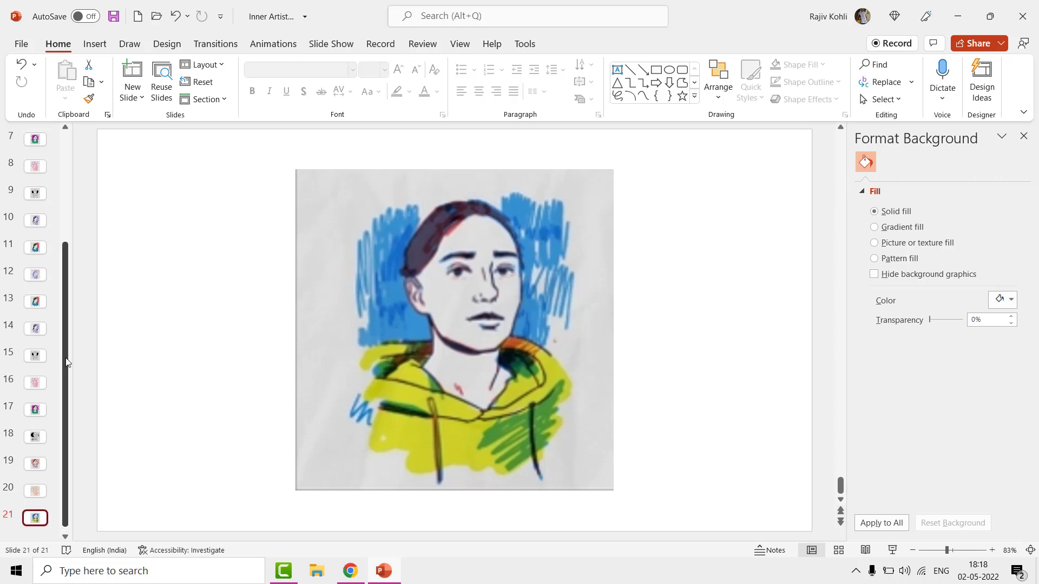
{"action": "scroll", "coordinate": [35, 325], "scroll_direction": "up", "scroll_amount": 5}
{"action": "left_click", "coordinate": [35, 167]}
{"action": "right_click", "coordinate": [34, 167]}
{"action": "left_click", "coordinate": [81, 325]}
{"action": "left_click_drag", "start_coordinate": [34, 195], "coordinate": [37, 517]}
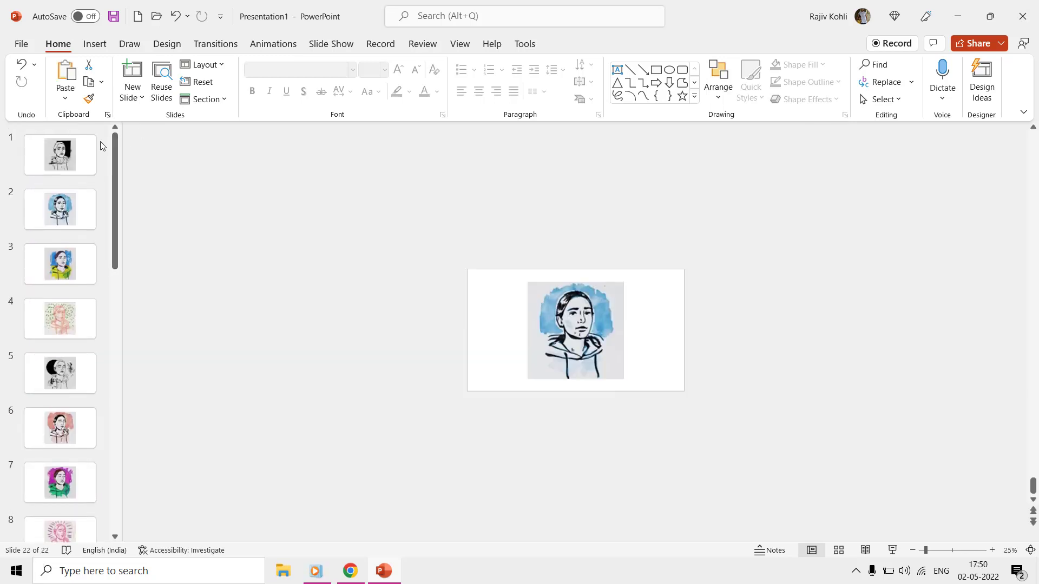
- Select all 22 slides in the thumbnail pane with Ctrl+A
{"action": "left_click", "coordinate": [93, 150]}
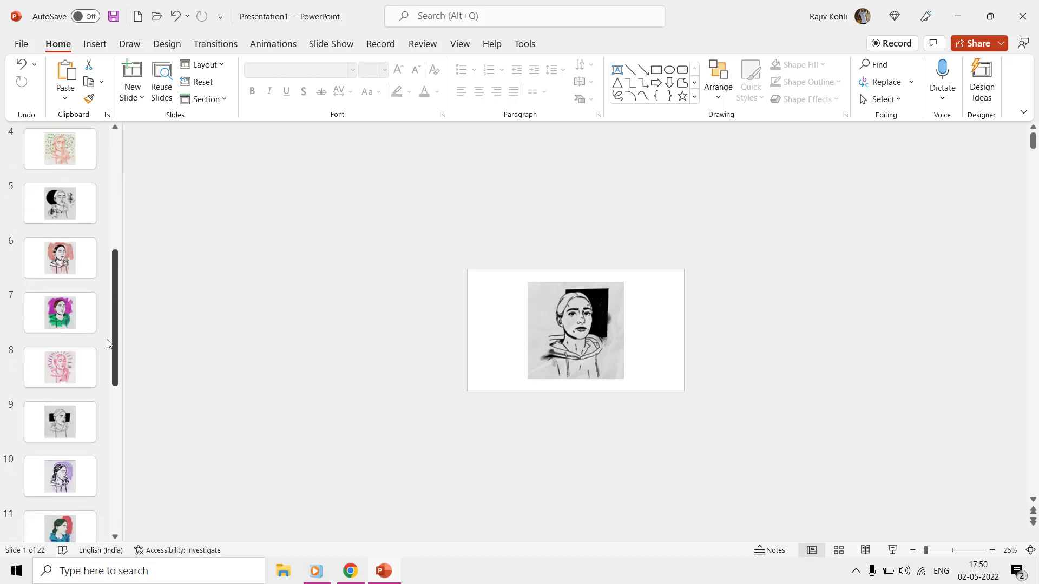
{"action": "left_click_drag", "start_coordinate": [117, 173], "coordinate": [98, 490]}
{"action": "left_click", "coordinate": [71, 495], "text": "shift"}
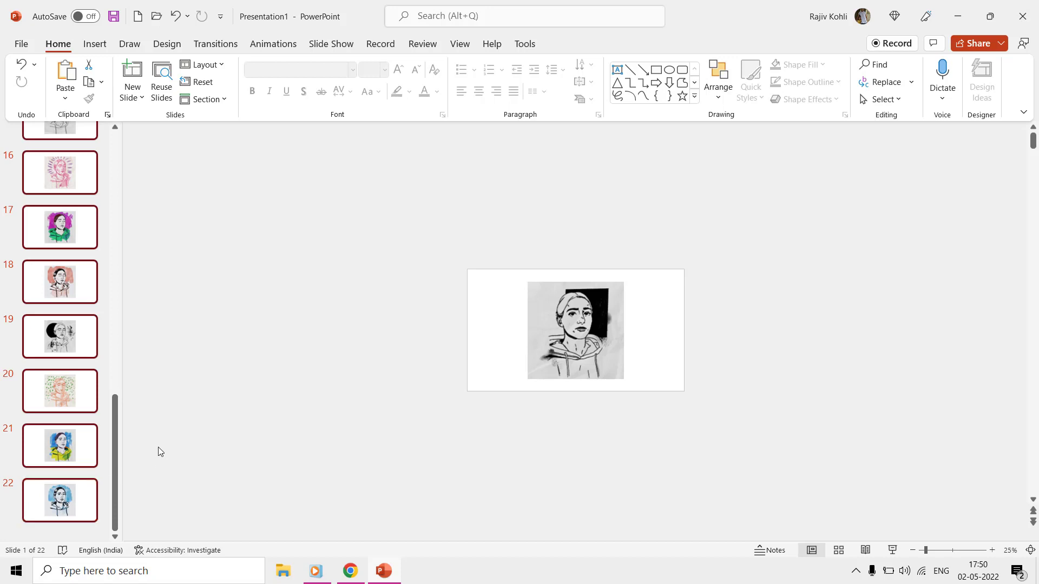
{"action": "left_click", "coordinate": [103, 455]}
{"action": "key", "text": "ctrl+a"}
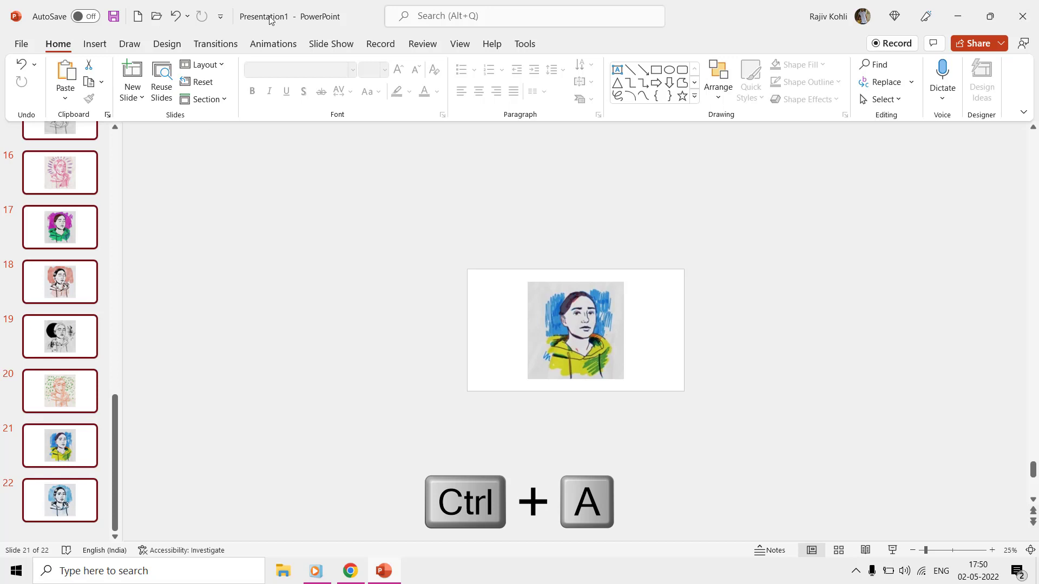
- Set every slide to advance automatically after 00:00.10 in the Transitions timing
{"action": "left_click", "coordinate": [215, 44]}
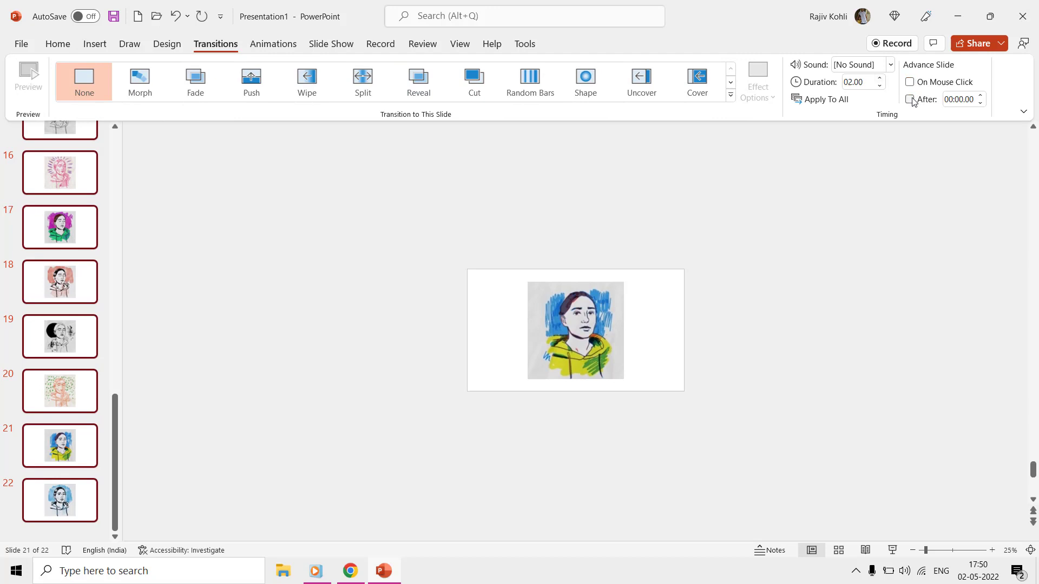
{"action": "left_click", "coordinate": [974, 98]}
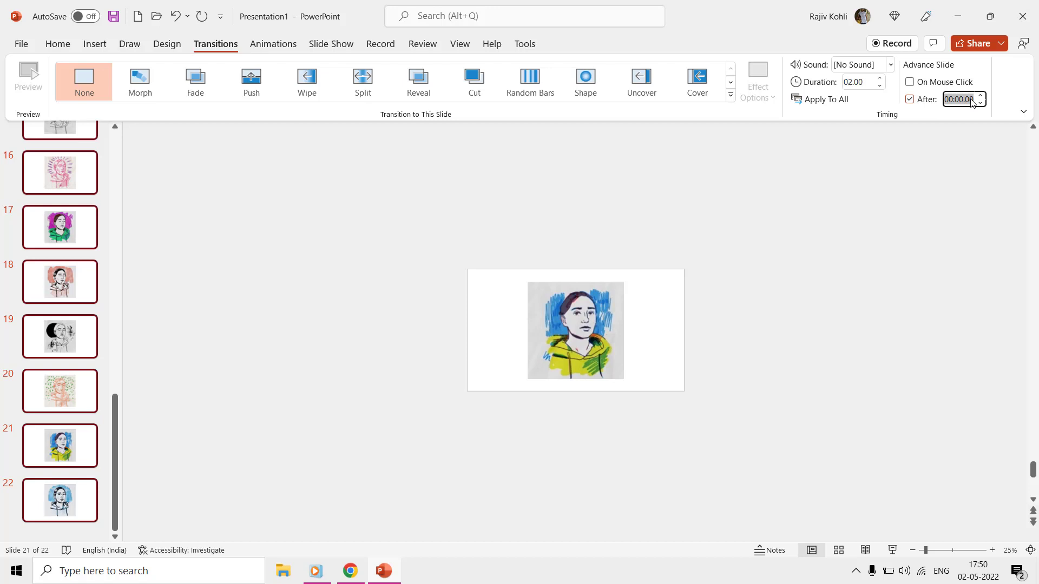
{"action": "key", "text": "BackSpace"}
{"action": "type", "text": "1"}
{"action": "key", "text": "Return"}
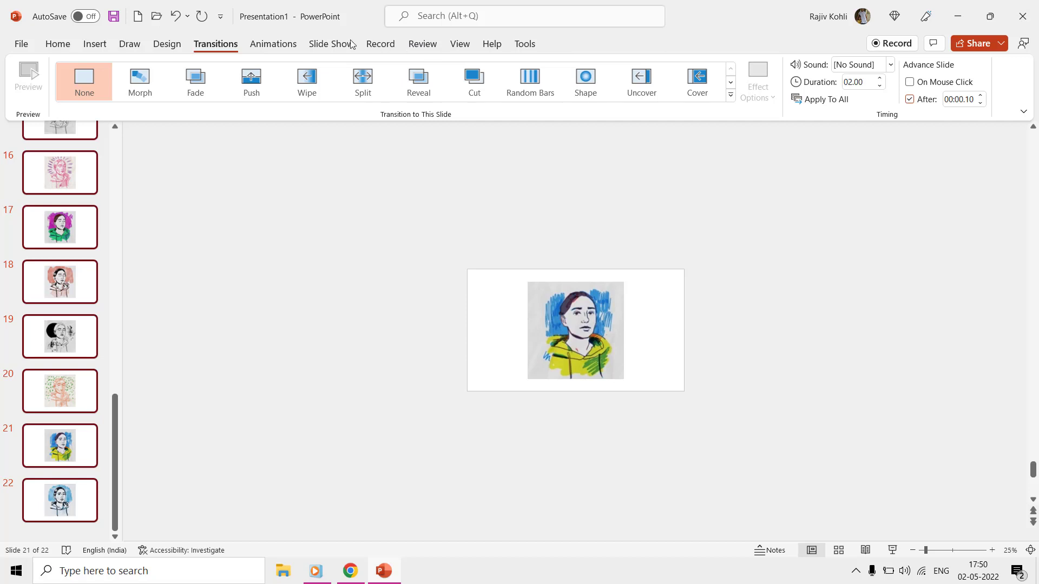
- In Set Up Slide Show, enable 'Loop continuously until Esc' and confirm
{"action": "left_click", "coordinate": [333, 44]}
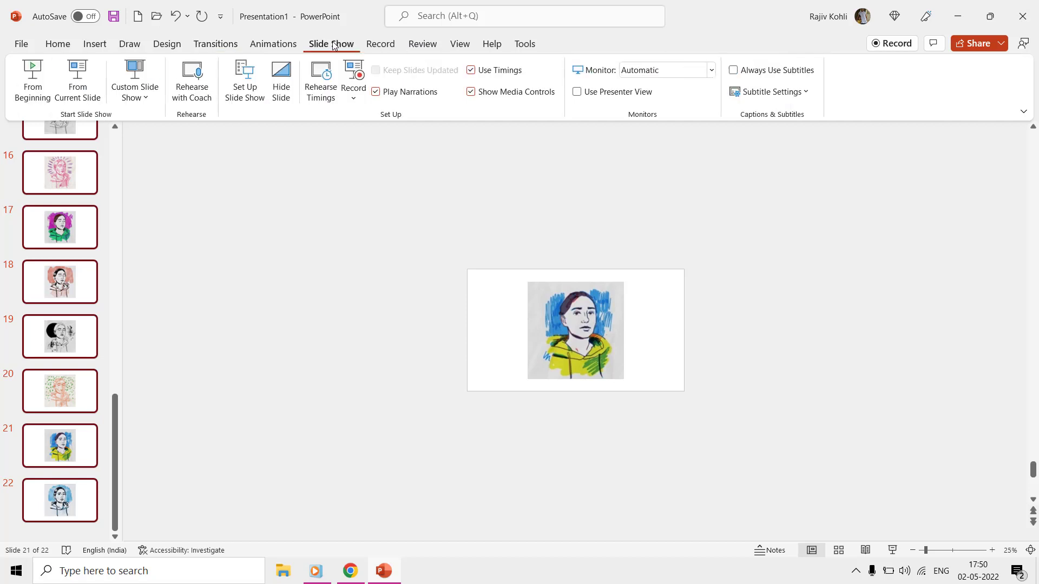
{"action": "left_click", "coordinate": [247, 88]}
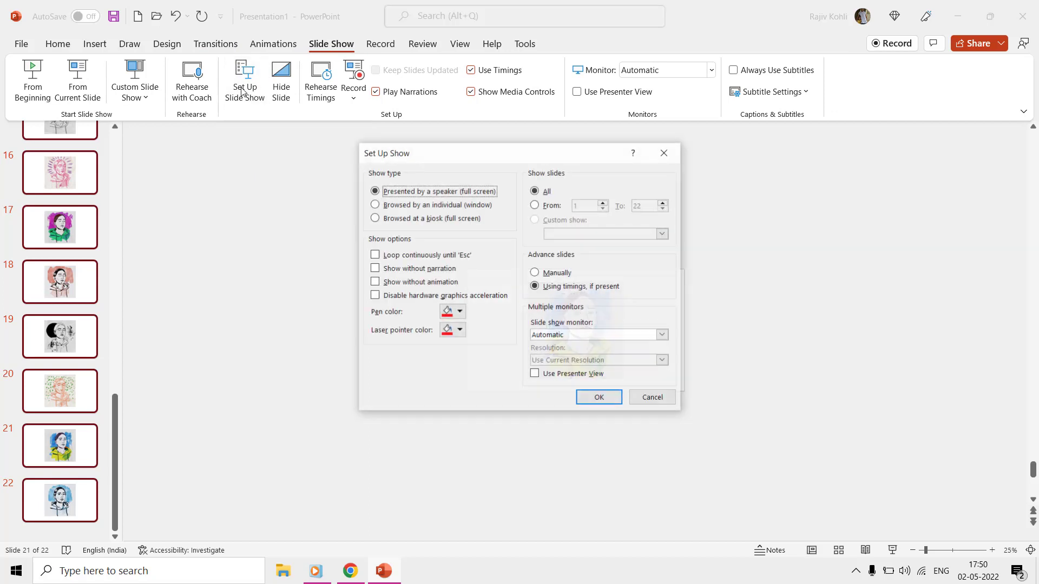
{"action": "left_click", "coordinate": [410, 257]}
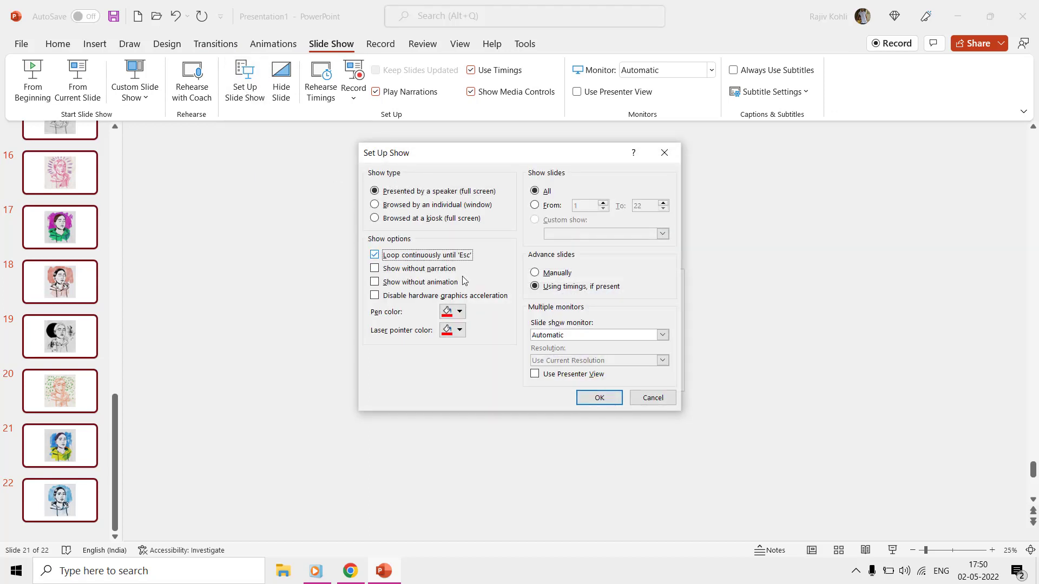
{"action": "left_click", "coordinate": [594, 402]}
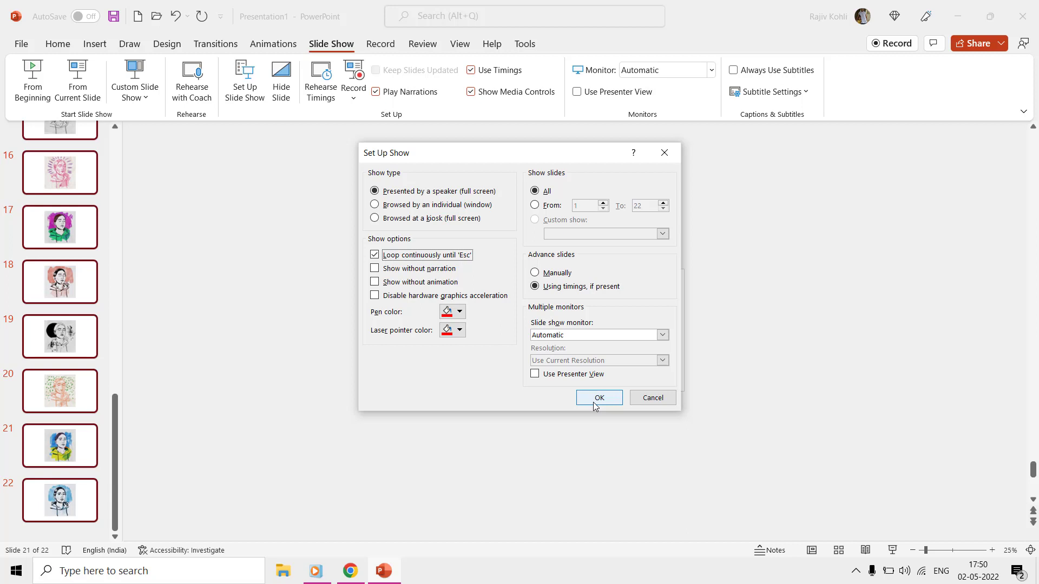
- Close the show setup and give every slide a solid black background via Format Background
{"action": "left_click", "coordinate": [594, 404]}
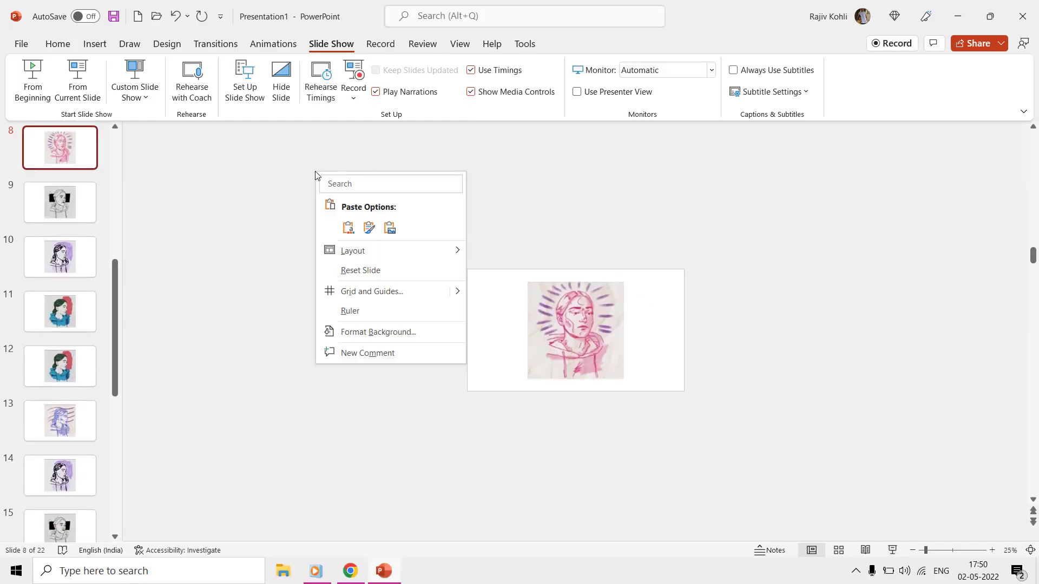
{"action": "left_click", "coordinate": [375, 331]}
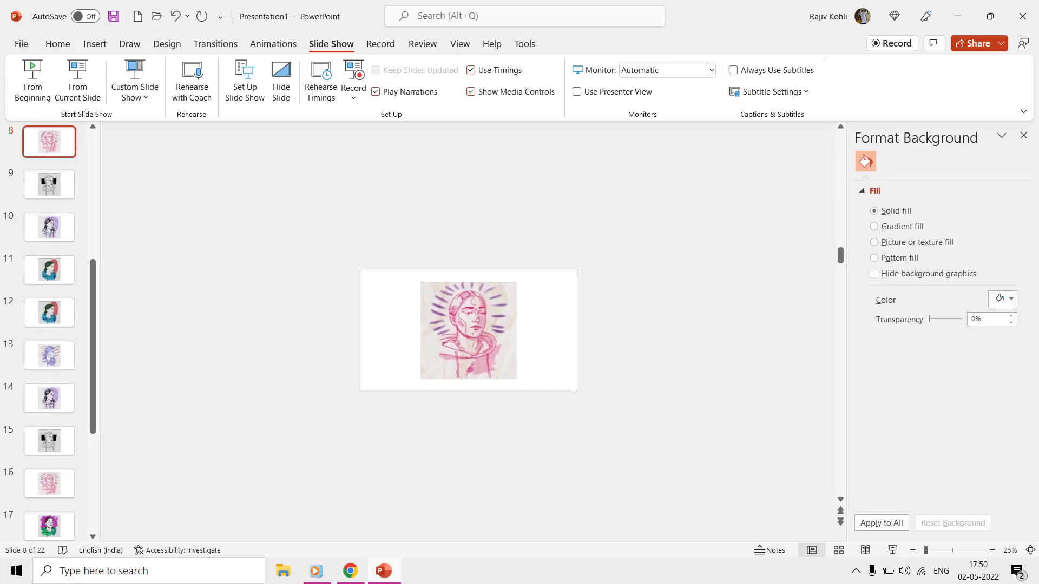
{"action": "left_click", "coordinate": [1000, 300]}
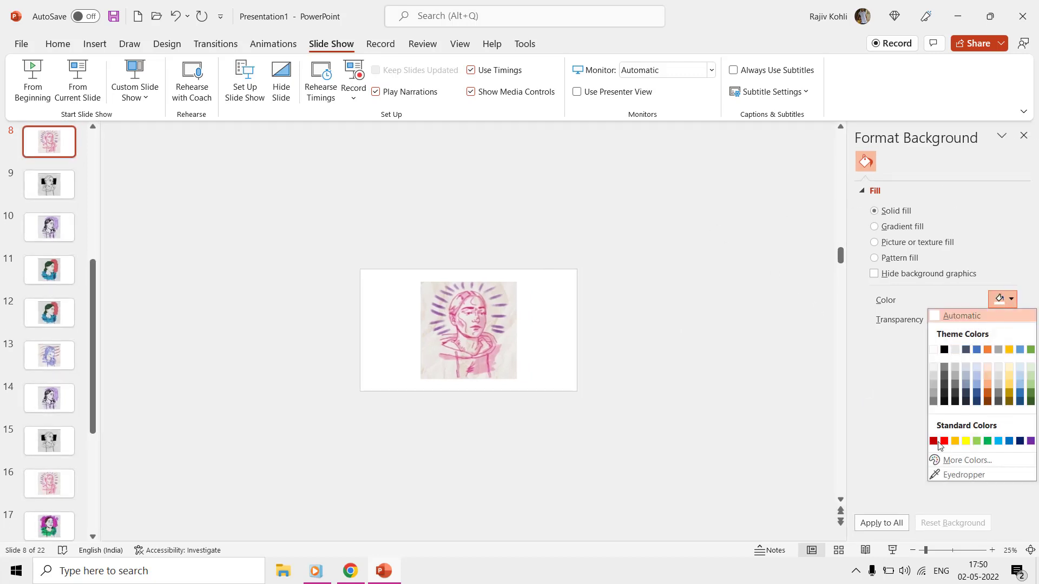
{"action": "left_click", "coordinate": [944, 350]}
{"action": "left_click", "coordinate": [882, 522]}
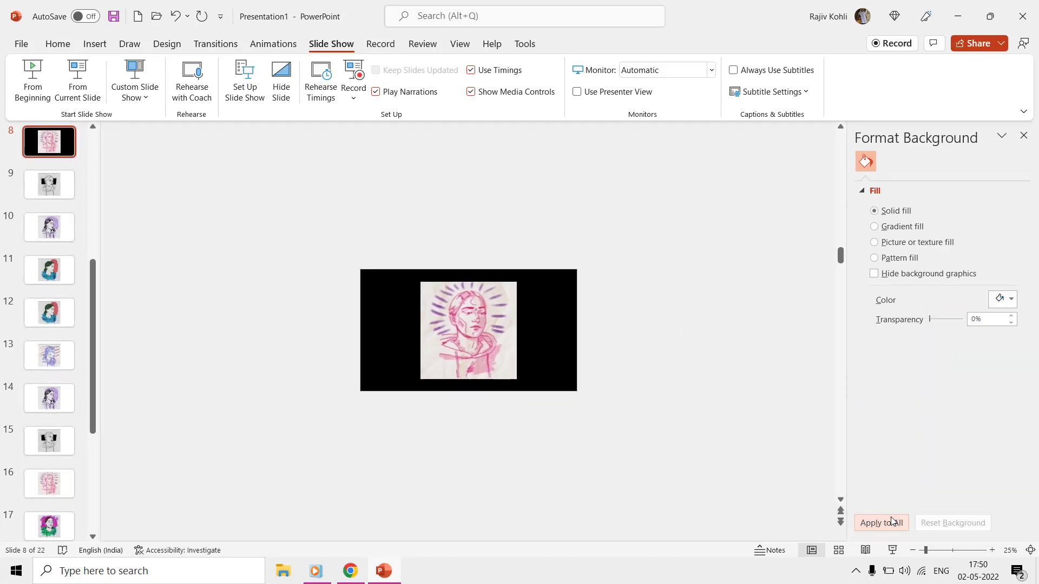